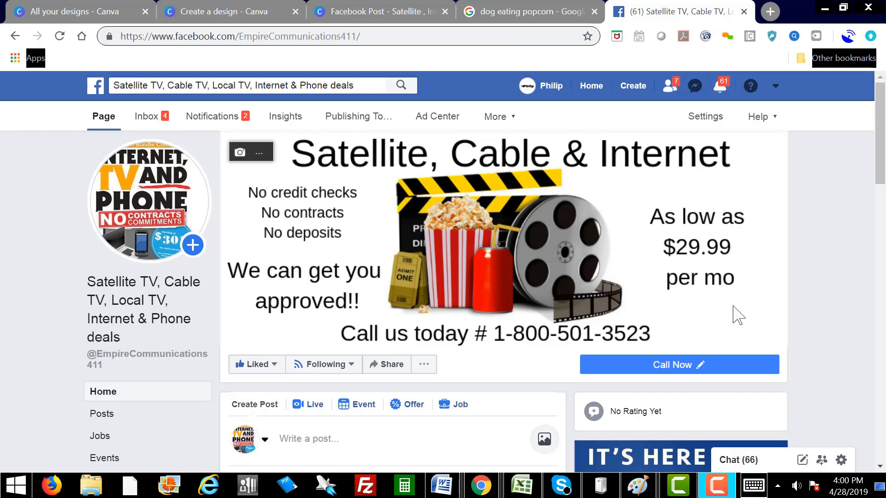
# Step: Start a new Business or Brand page from the Create menu
pyautogui.moveTo(878, 161); pyautogui.dragTo(879, 279)
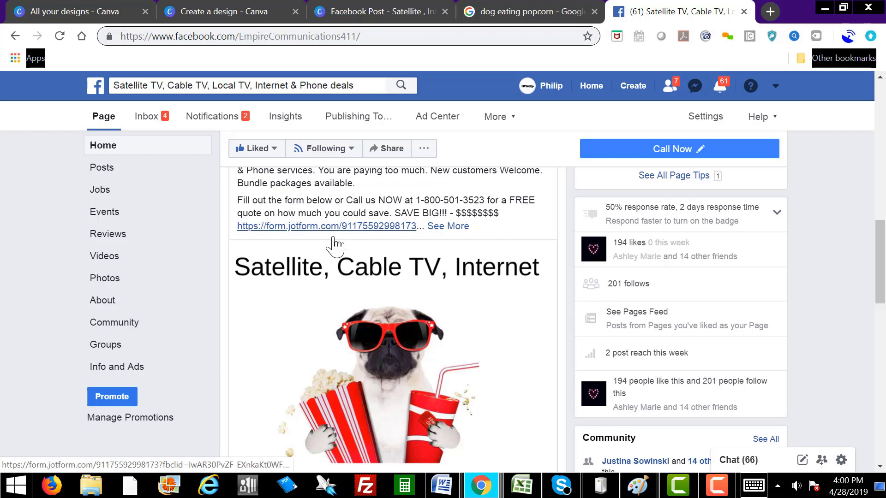
pyautogui.moveTo(881, 263); pyautogui.dragTo(848, 298)
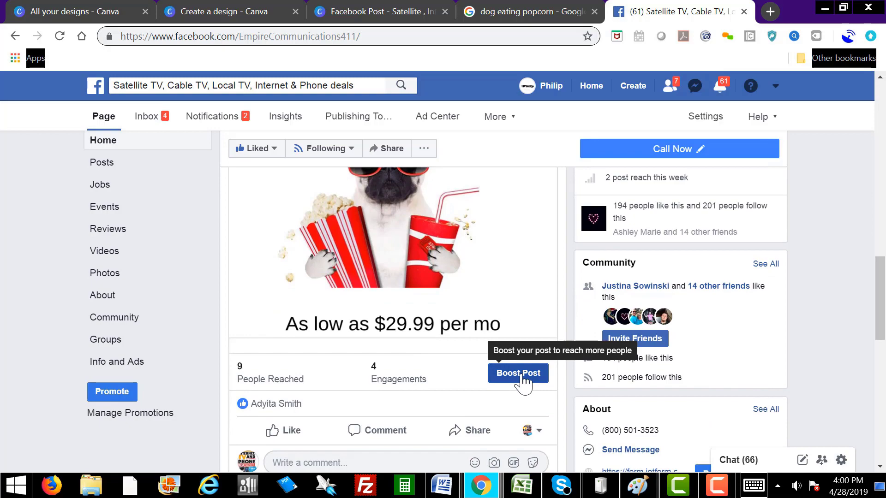
pyautogui.moveTo(880, 298); pyautogui.dragTo(876, 124)
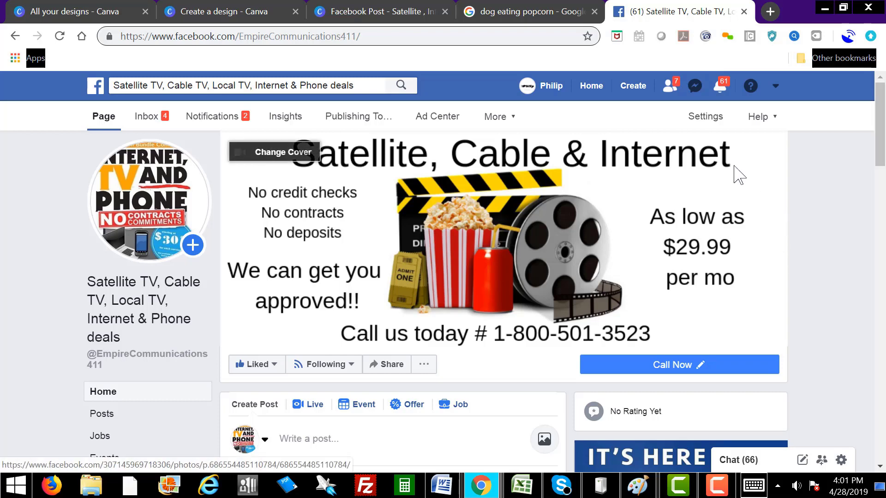
pyautogui.click(631, 88)
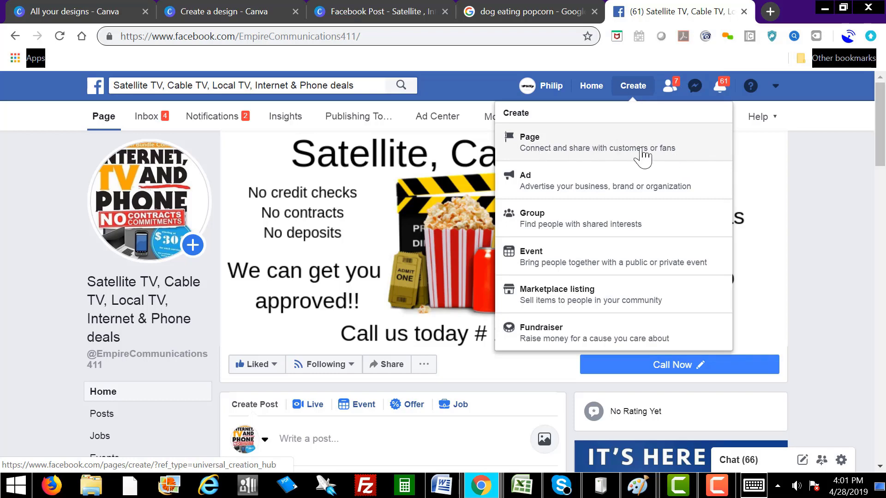
pyautogui.click(578, 152)
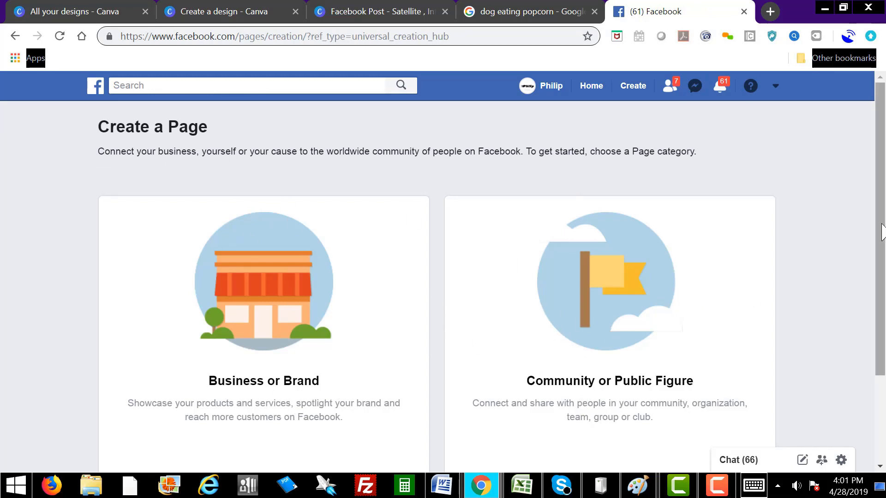
pyautogui.moveTo(881, 230); pyautogui.dragTo(882, 283)
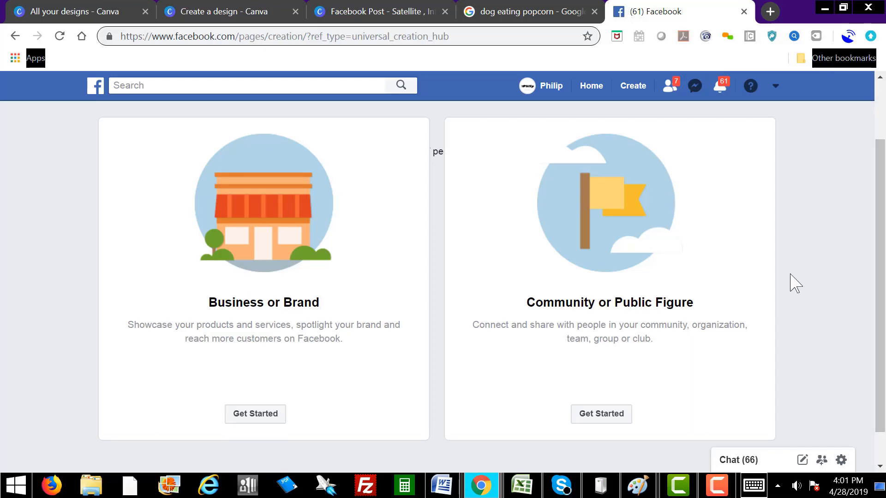
pyautogui.click(257, 414)
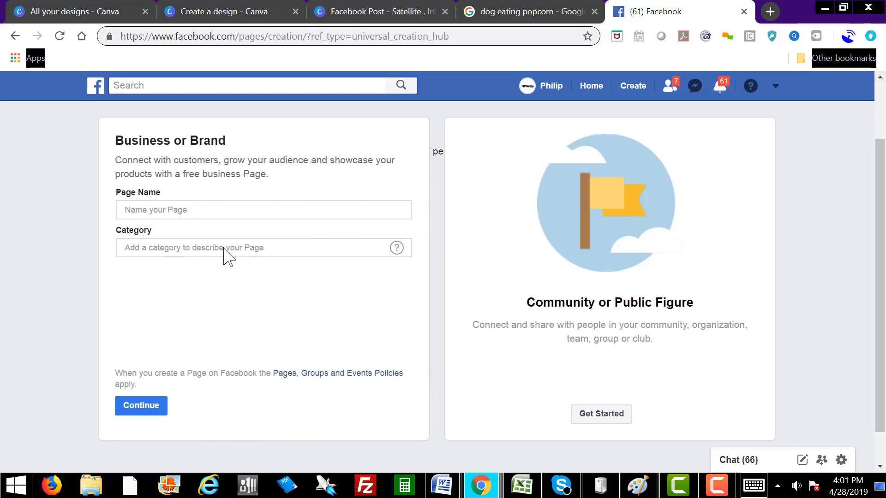
# Step: Name the page 'Empire Communications' with category Telecommunication Company and submit it
pyautogui.click(162, 209)
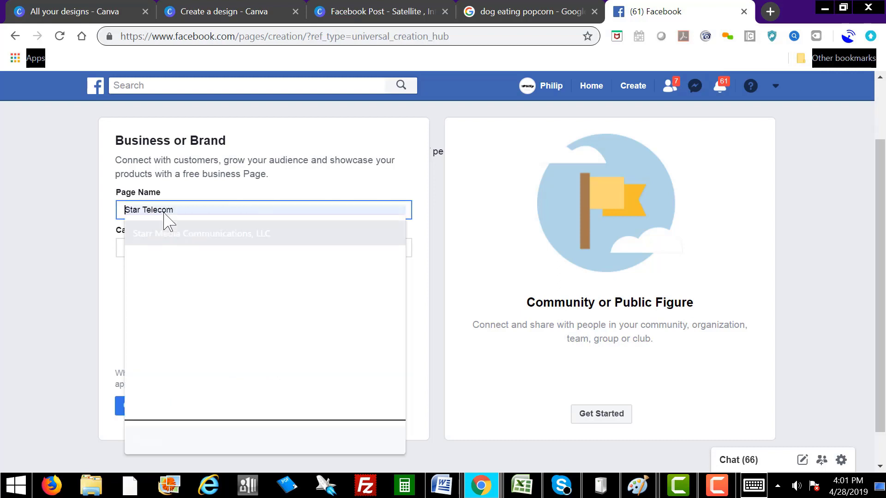
pyautogui.click(190, 195)
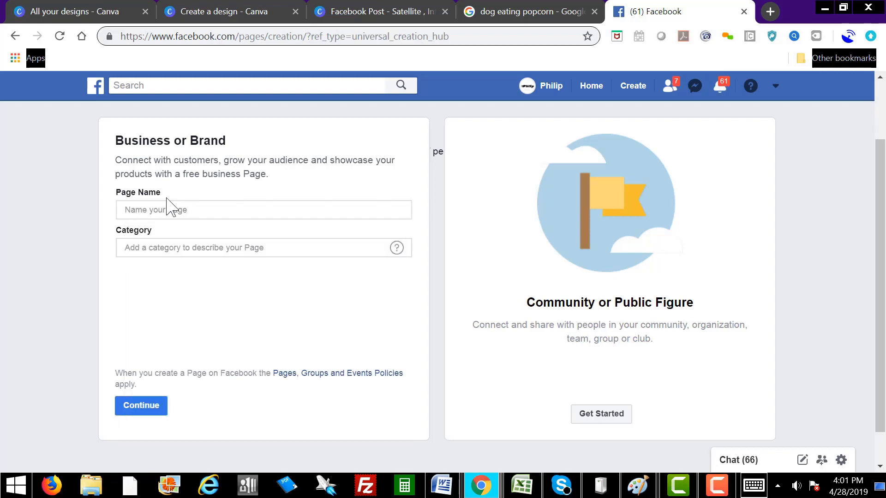
pyautogui.click(156, 209)
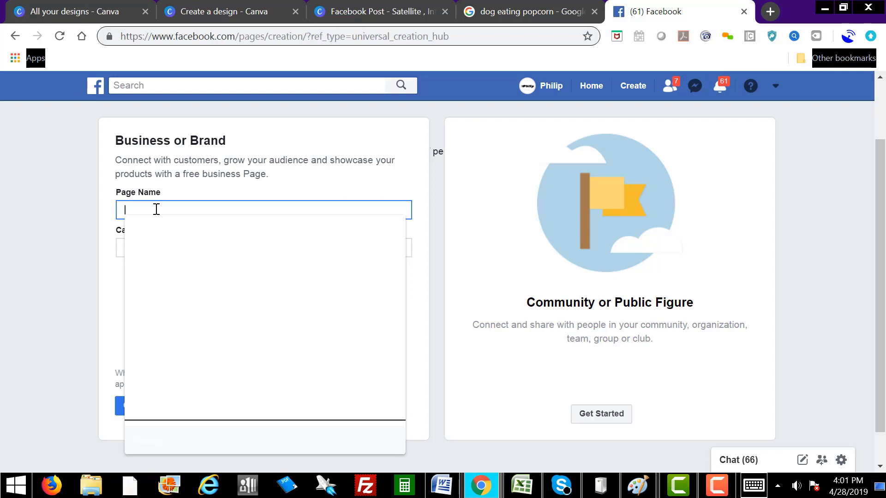
pyautogui.write('Empre')
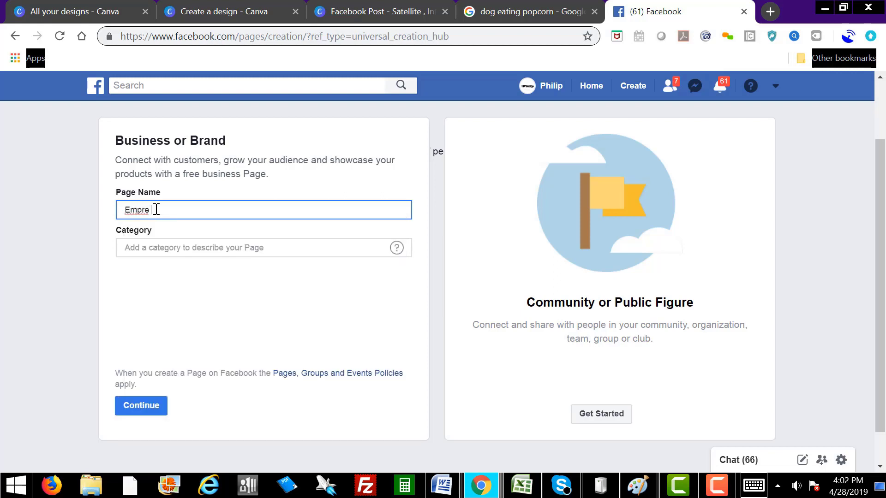
pyautogui.press('BackSpace')
pyautogui.press('BackSpace')
pyautogui.press('BackSpace')
pyautogui.write('ire Communications')
pyautogui.click(263, 249)
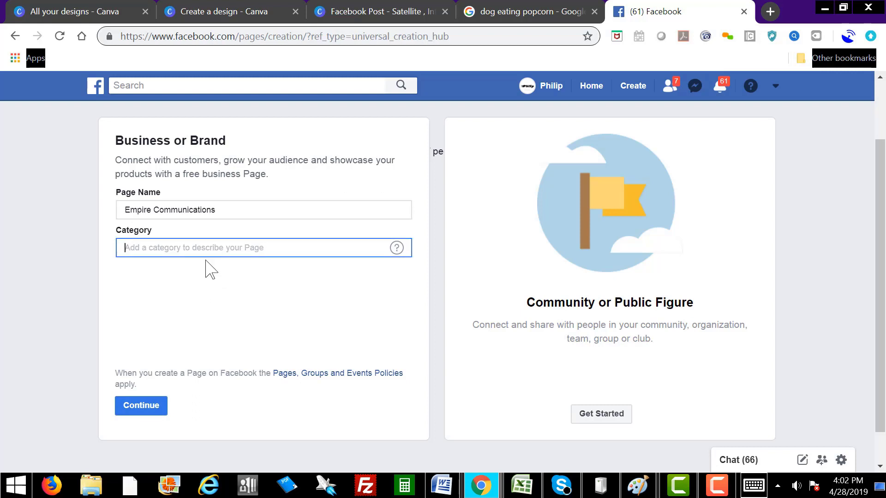
pyautogui.write('tele')
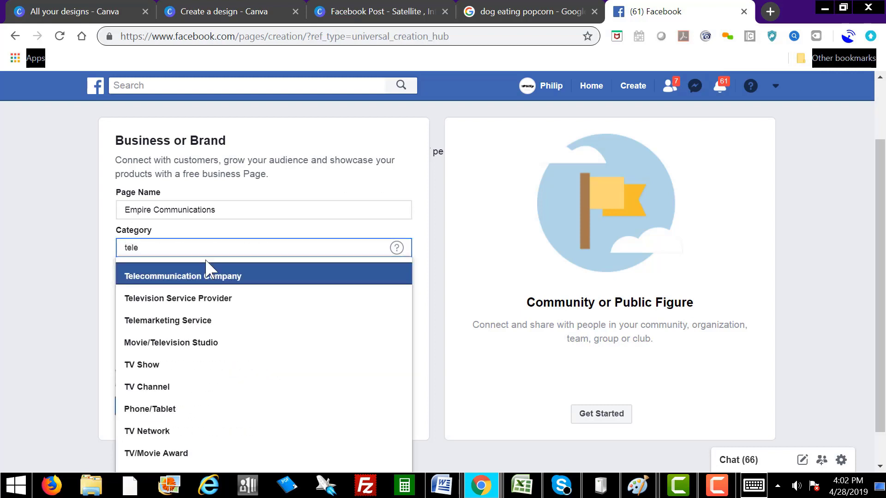
pyautogui.click(227, 279)
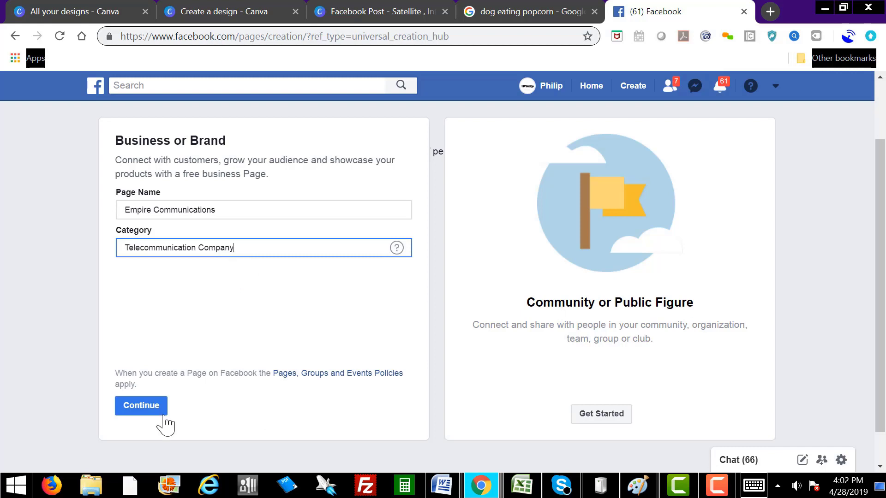
pyautogui.click(150, 409)
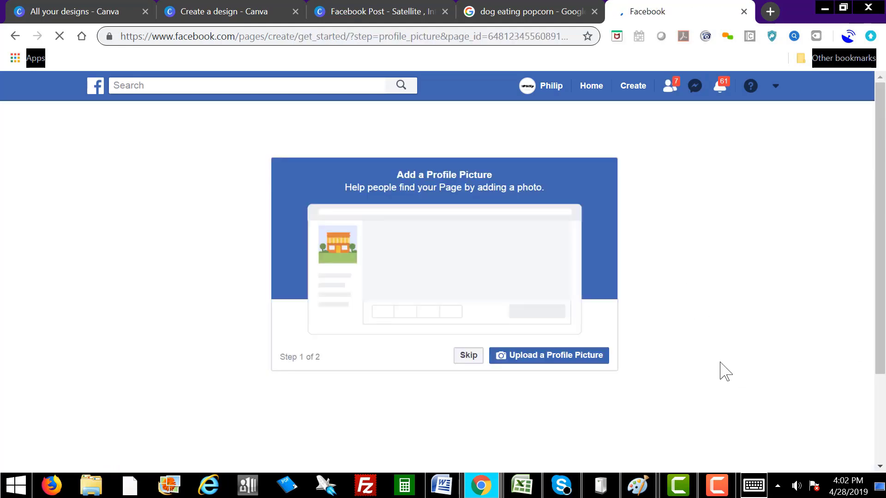
# Step: Skip the profile picture and cover photo setup steps
pyautogui.click(467, 356)
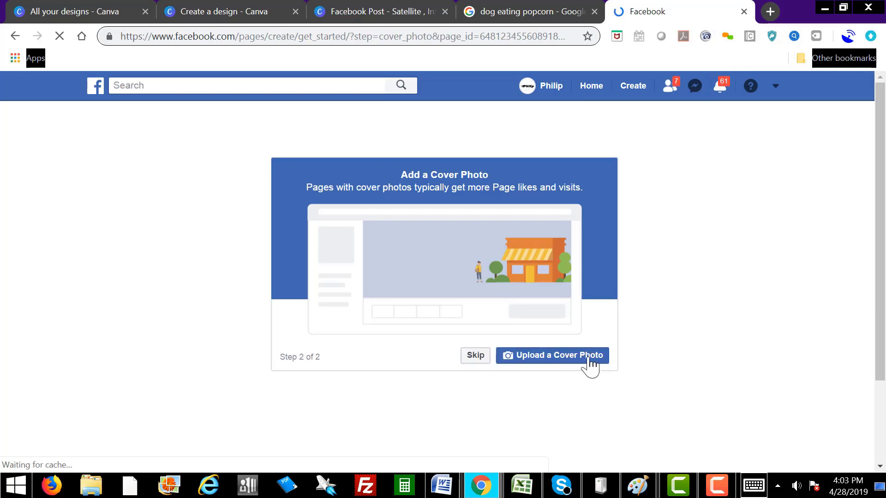
pyautogui.click(473, 357)
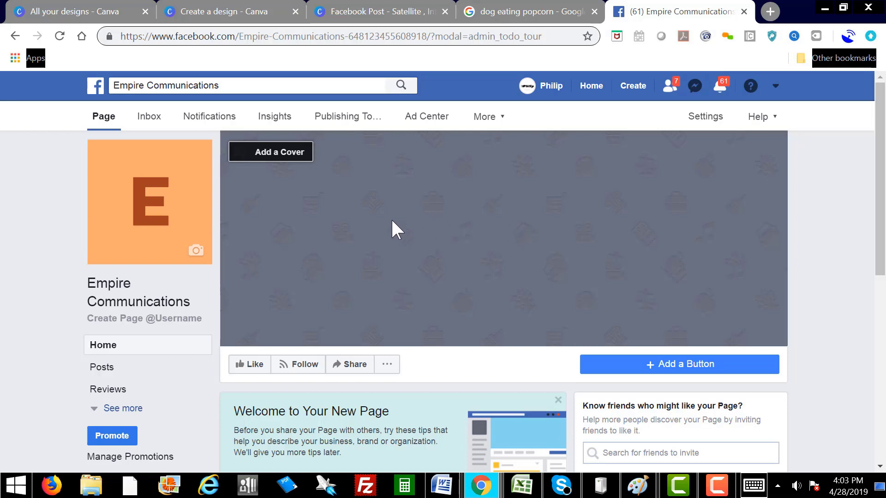
# Step: Upload FB COVER updated 4-28.jpg from the Desktop as the page cover and save it
pyautogui.click(294, 157)
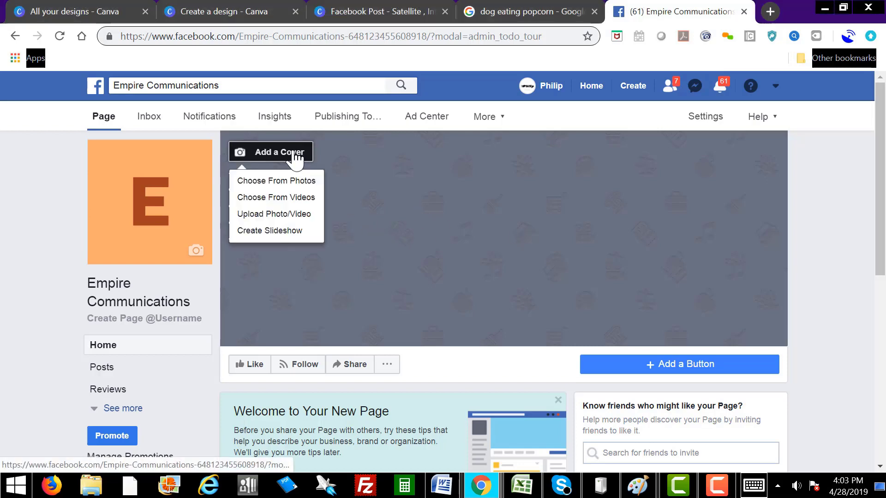
pyautogui.click(279, 217)
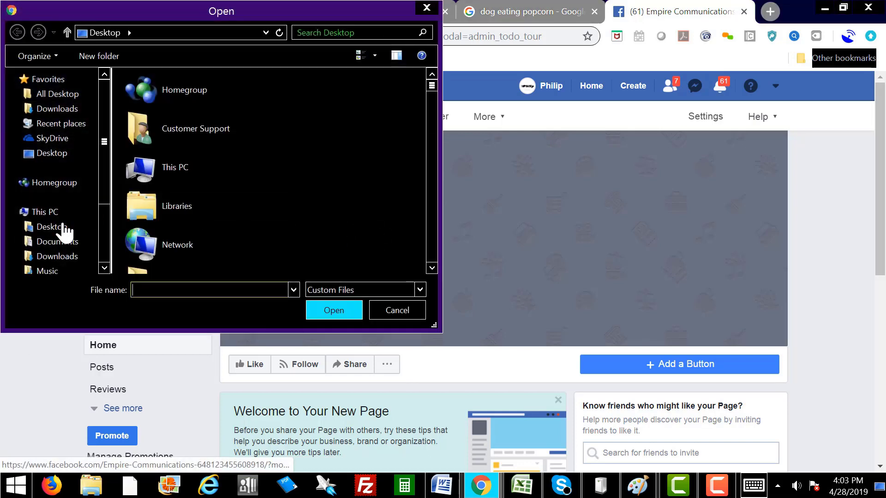
pyautogui.click(46, 227)
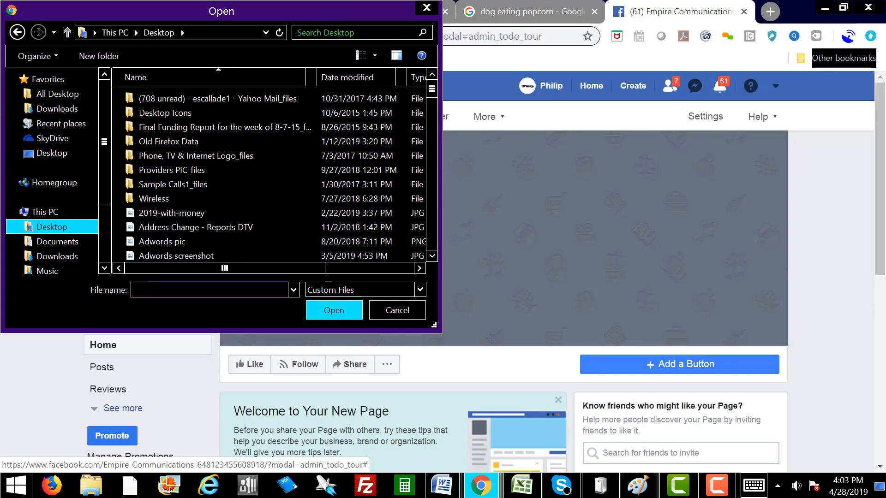
pyautogui.write('fb')
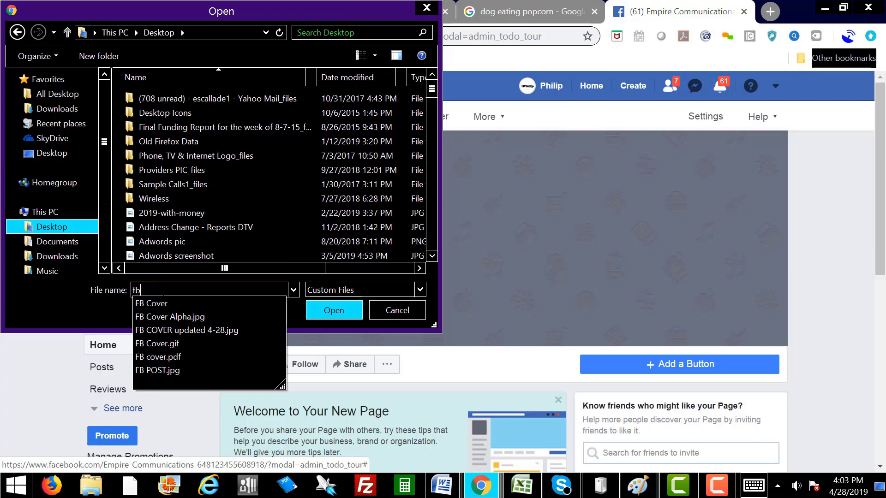
pyautogui.click(209, 330)
pyautogui.click(335, 311)
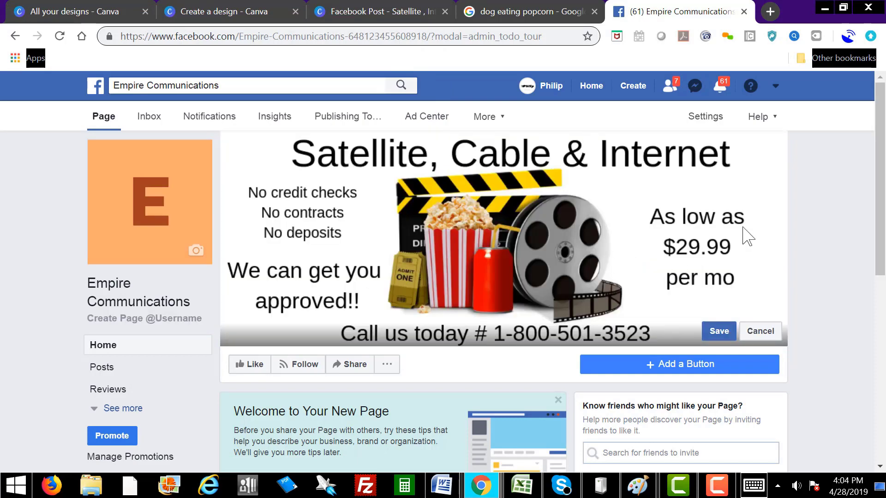
pyautogui.click(717, 338)
pyautogui.click(717, 333)
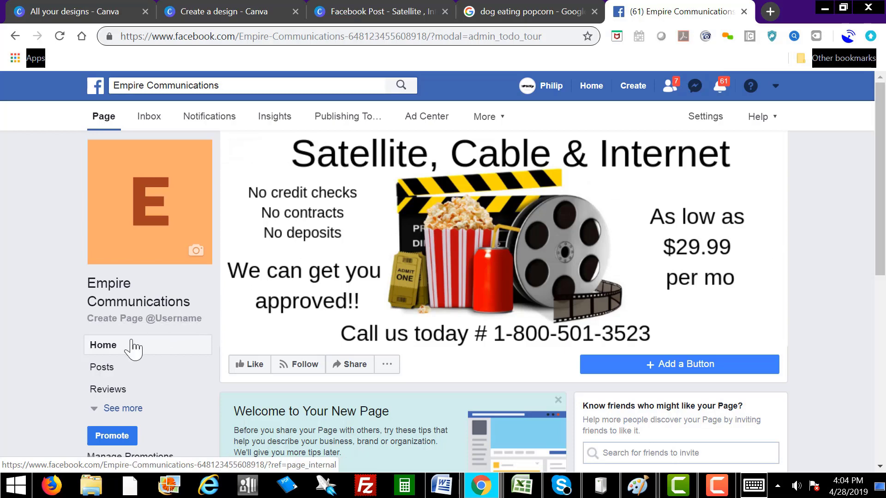
# Step: Try LLC, INC and 411 endings, then create the username EmpireCommunicationsINC
pyautogui.click(167, 323)
pyautogui.click(281, 306)
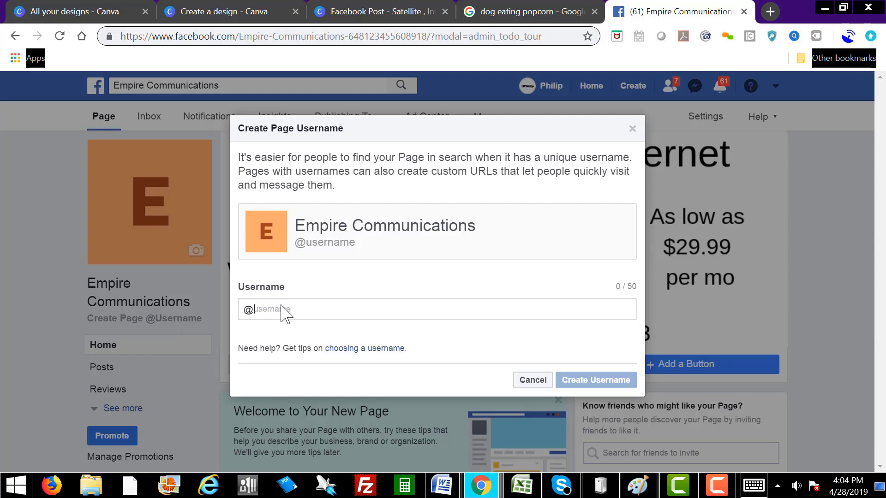
pyautogui.write('Em')
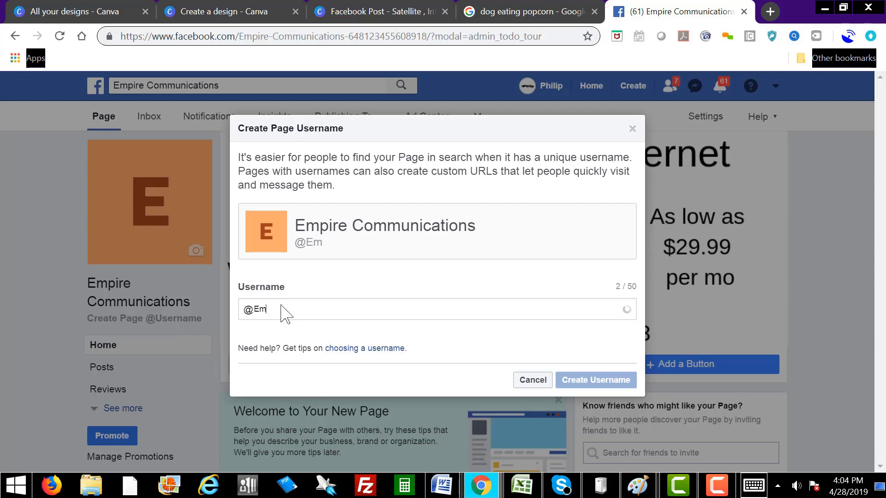
pyautogui.write('pire')
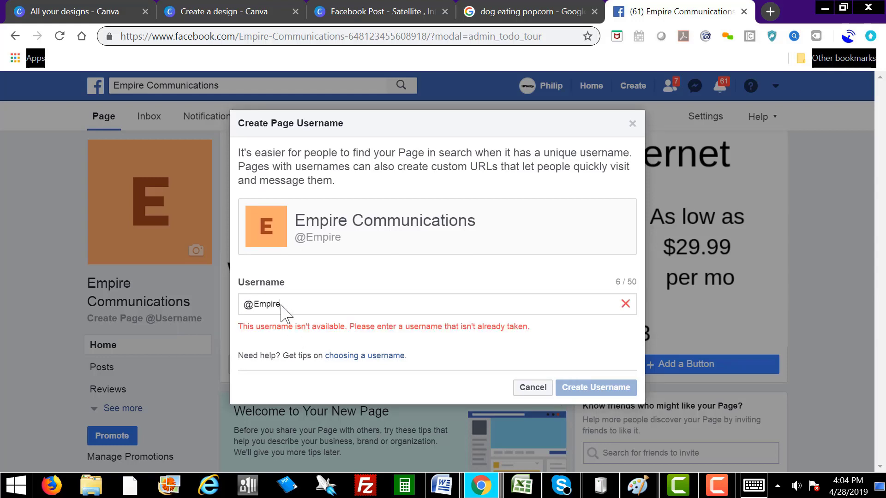
pyautogui.write('Communications')
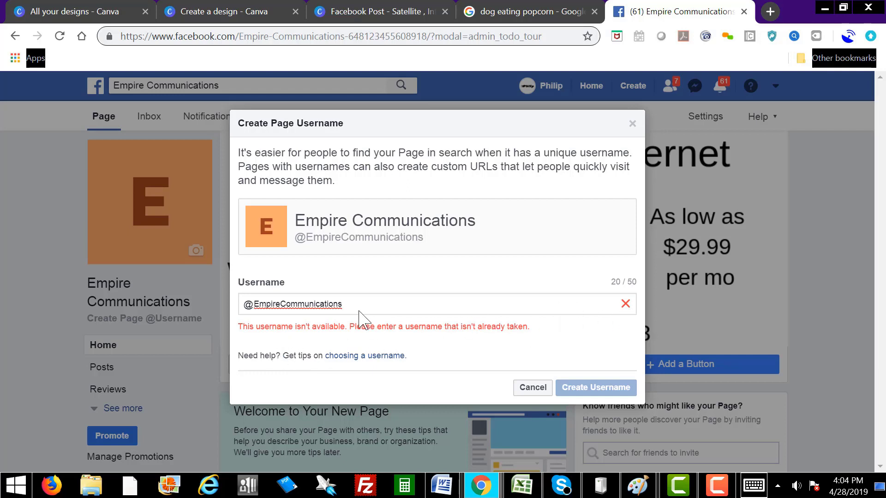
pyautogui.write('LL')
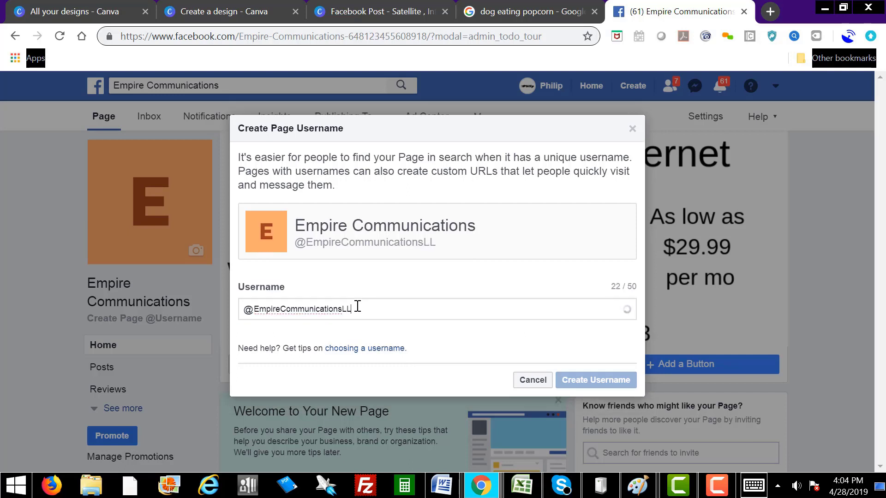
pyautogui.write('C')
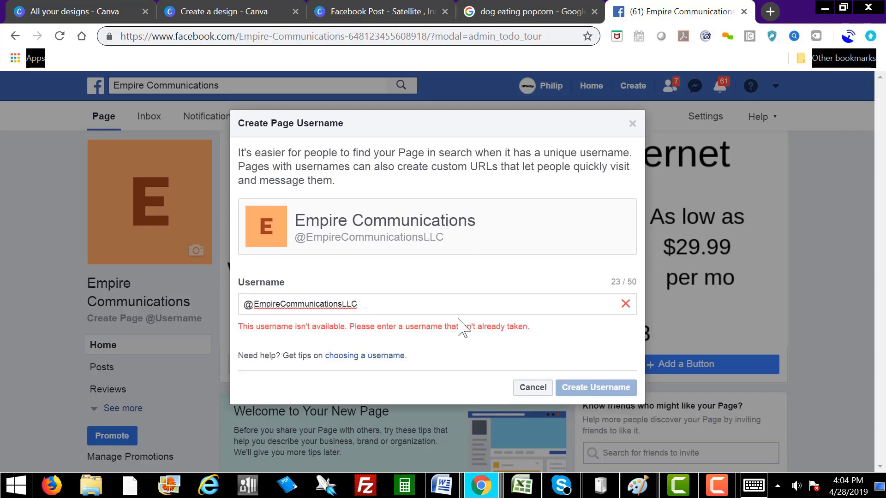
pyautogui.press('BackSpace')
pyautogui.press('BackSpace')
pyautogui.write('INC')
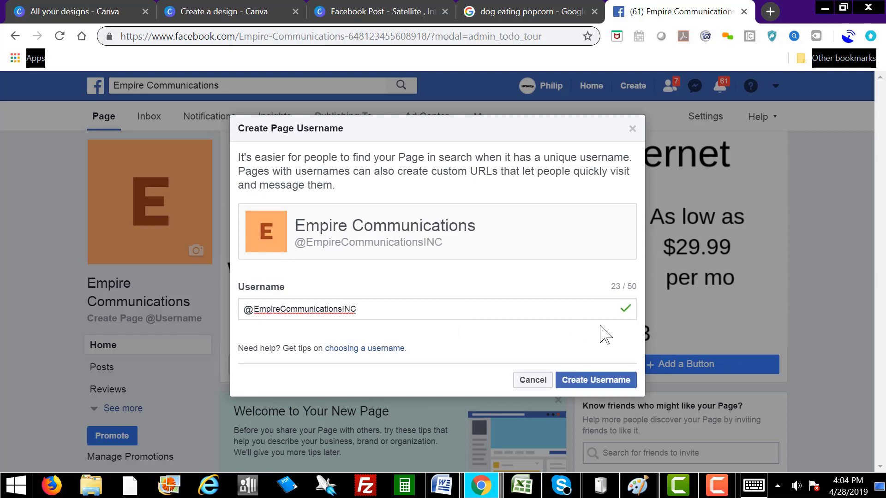
pyautogui.press('BackSpace')
pyautogui.press('BackSpace')
pyautogui.press('BackSpace')
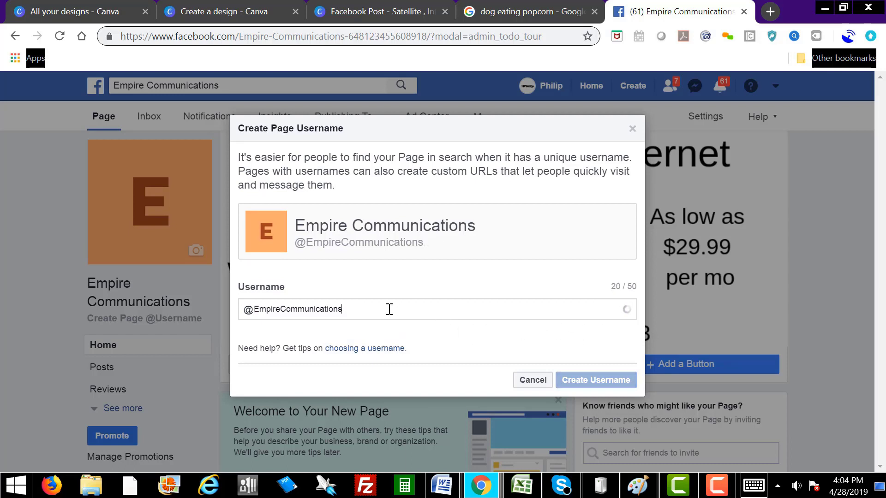
pyautogui.write('411')
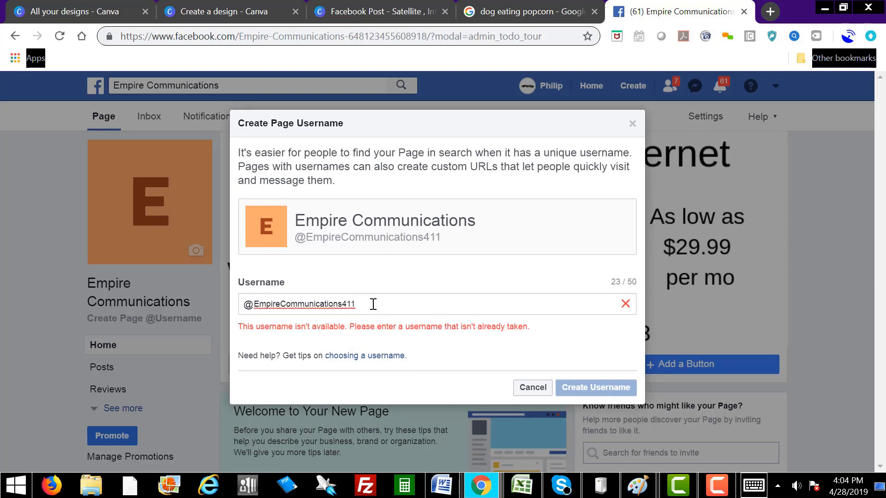
pyautogui.press('BackSpace')
pyautogui.press('BackSpace')
pyautogui.press('BackSpace')
pyautogui.write('INC')
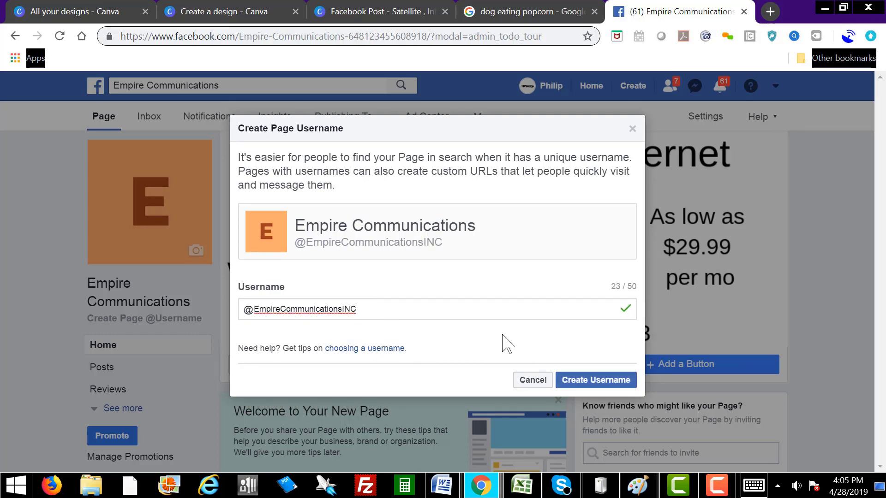
pyautogui.click(585, 380)
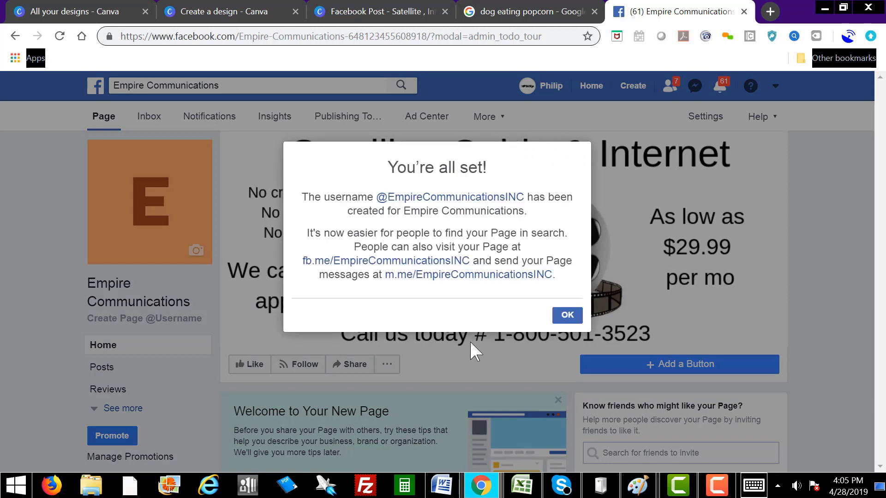
pyautogui.click(568, 315)
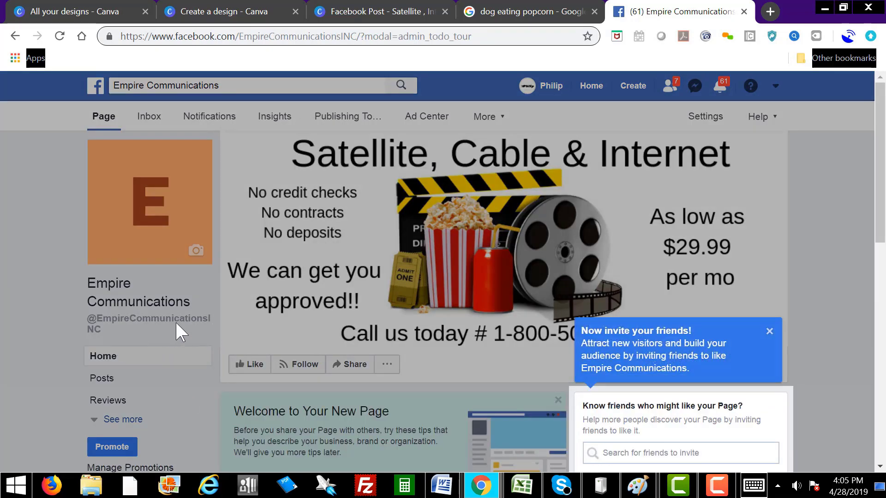
# Step: Dismiss the invite tip and choose Call Now as the page's contact button
pyautogui.click(768, 331)
pyautogui.scroll(-5, 791, 365)
pyautogui.scroll(5, 843, 258)
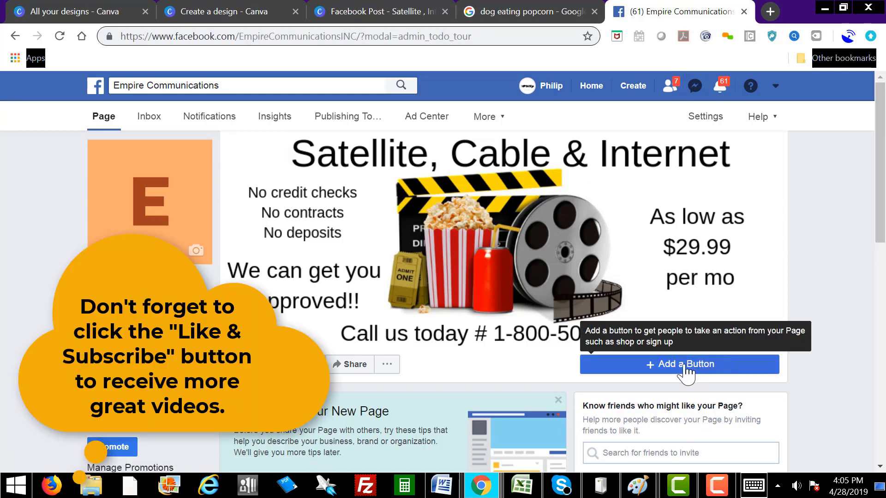
pyautogui.click(684, 368)
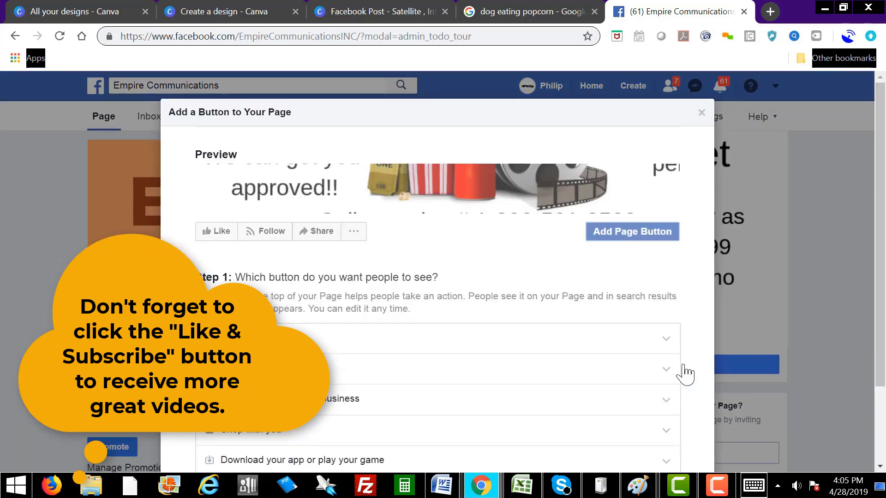
pyautogui.scroll(-2, 452, 381)
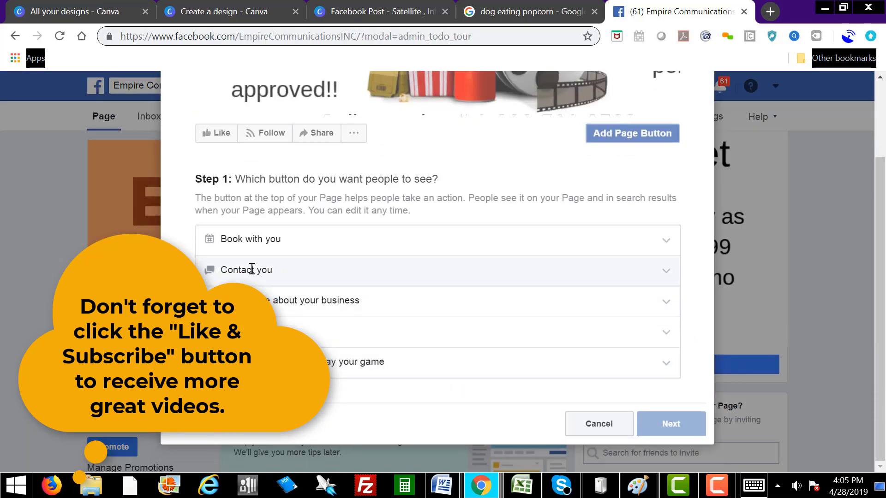
pyautogui.click(664, 275)
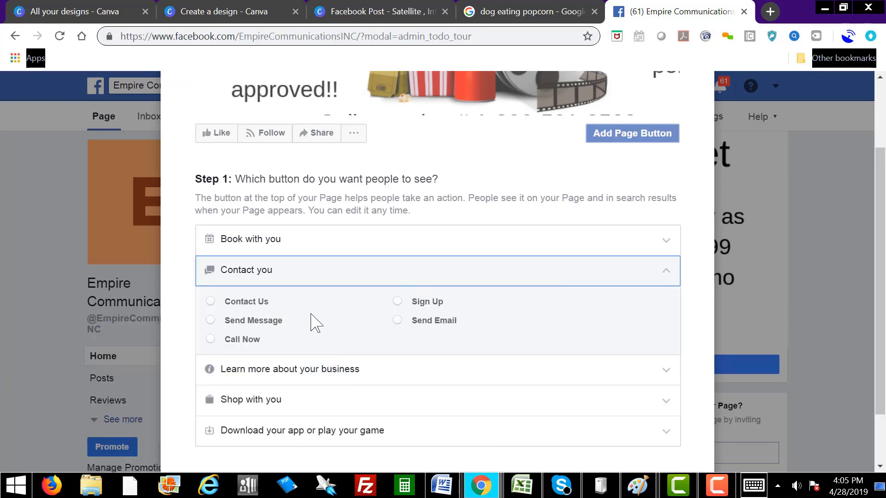
pyautogui.click(210, 339)
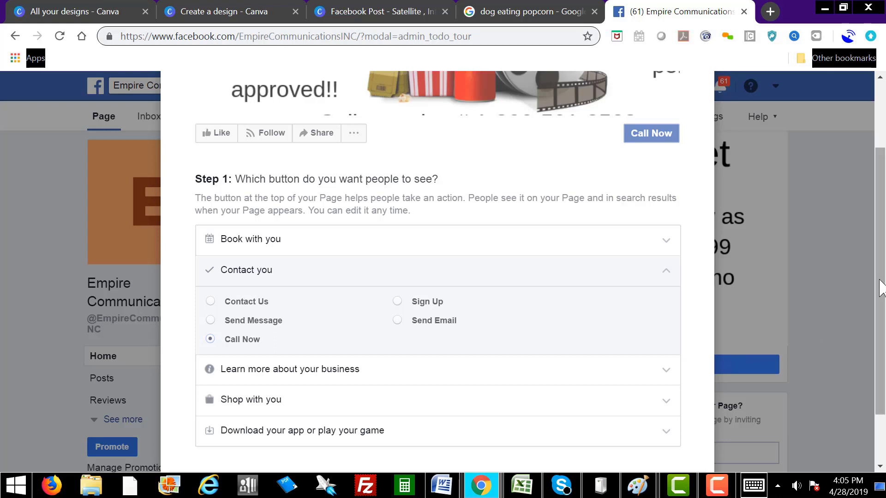
pyautogui.scroll(-3, 787, 372)
pyautogui.click(687, 423)
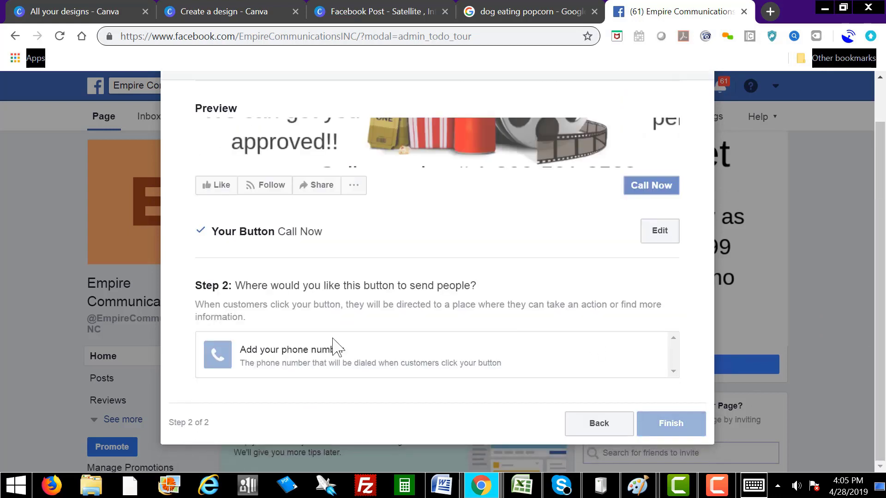
# Step: Enter the business phone number for the Call Now button, save it, and finish
pyautogui.click(316, 362)
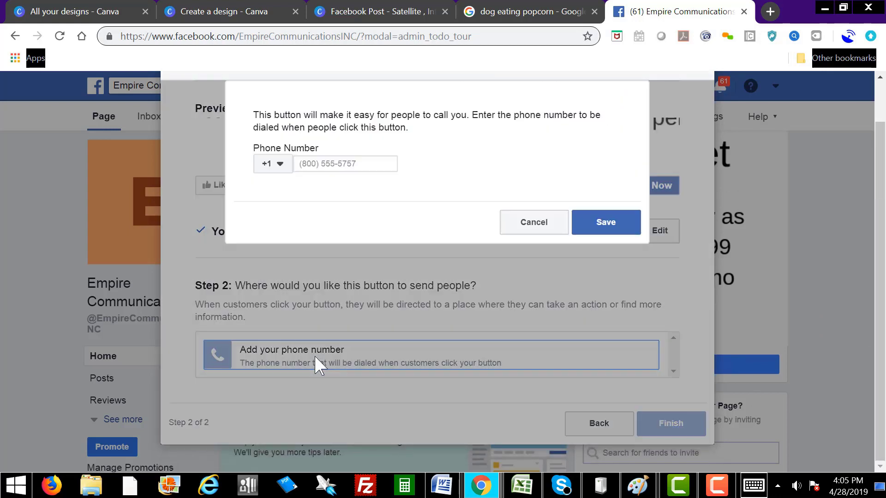
pyautogui.click(326, 162)
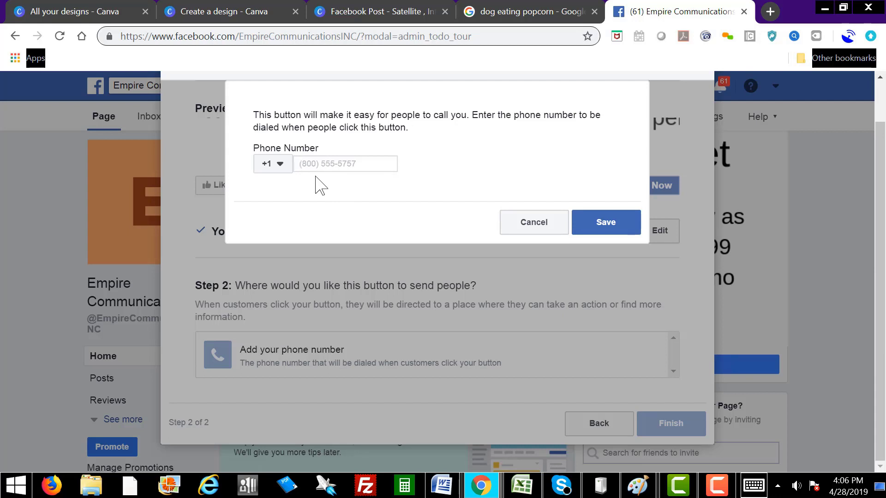
pyautogui.click(603, 223)
pyautogui.click(648, 399)
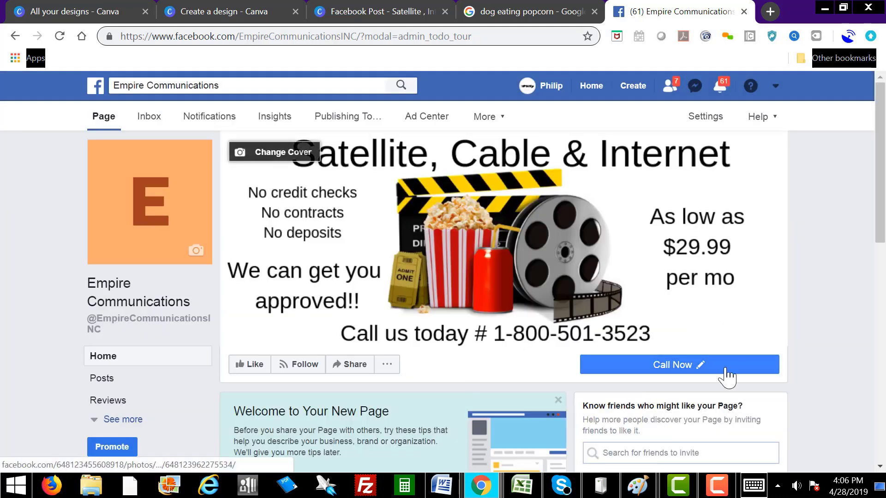
pyautogui.click(698, 369)
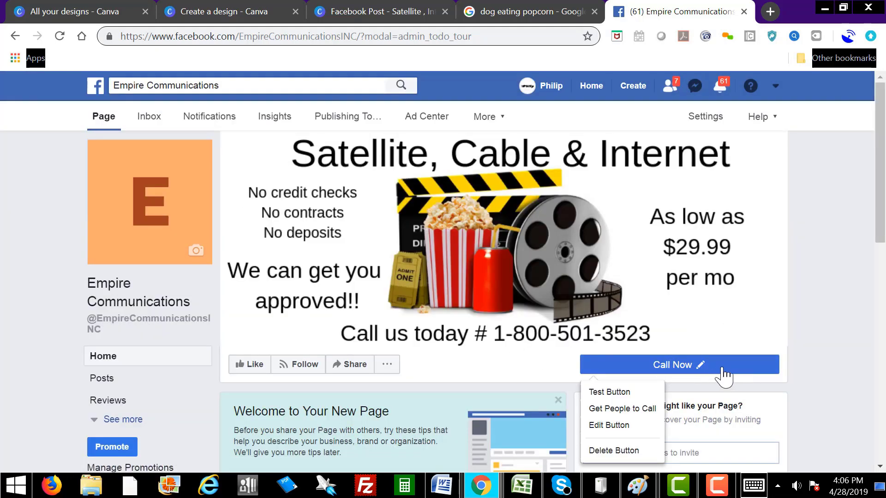
# Step: Check the Call Now button's options, then switch to the 'dog eating popcorn' Google search
pyautogui.click(820, 338)
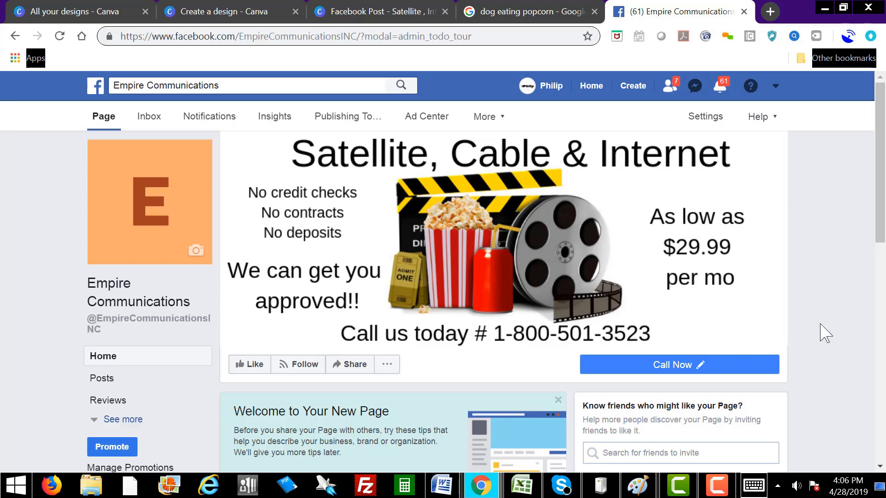
pyautogui.click(688, 367)
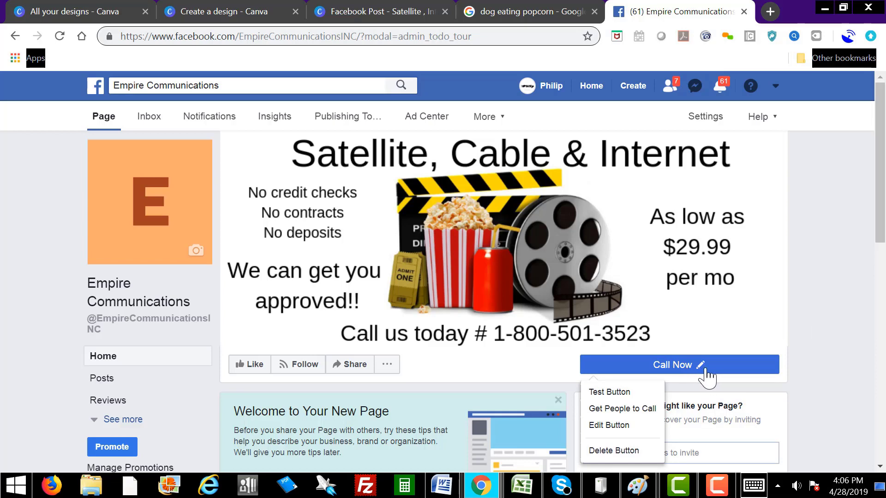
pyautogui.click(683, 368)
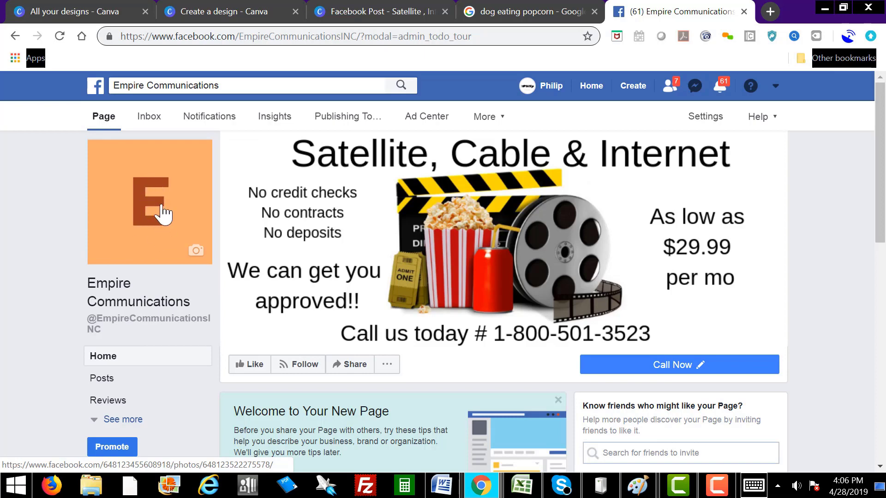
pyautogui.moveTo(187, 231)
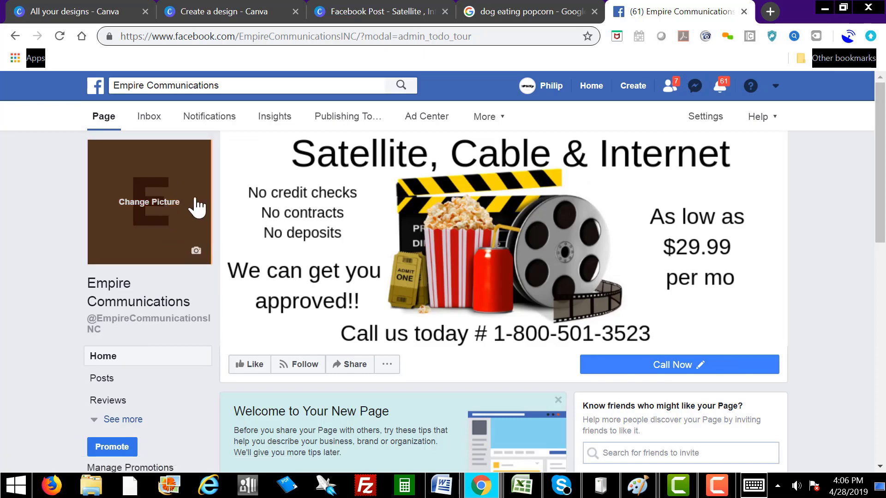
pyautogui.click(522, 18)
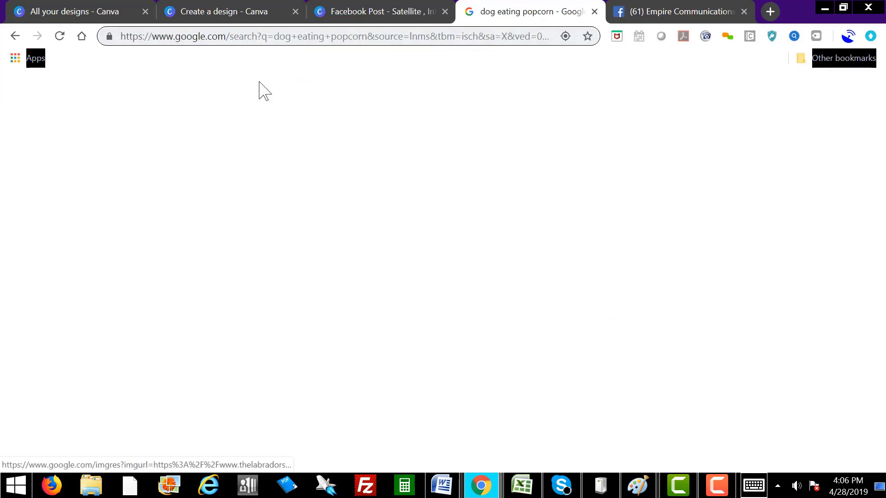
# Step: Preview the two-dogs-eating-popcorn image in the Google Images results
pyautogui.scroll(5, 435, 283)
pyautogui.scroll(5, 437, 286)
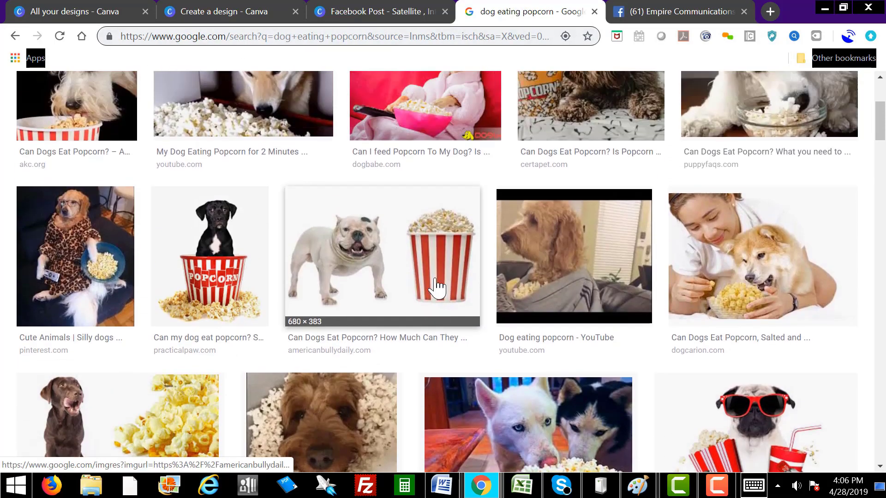
pyautogui.scroll(-10, 435, 287)
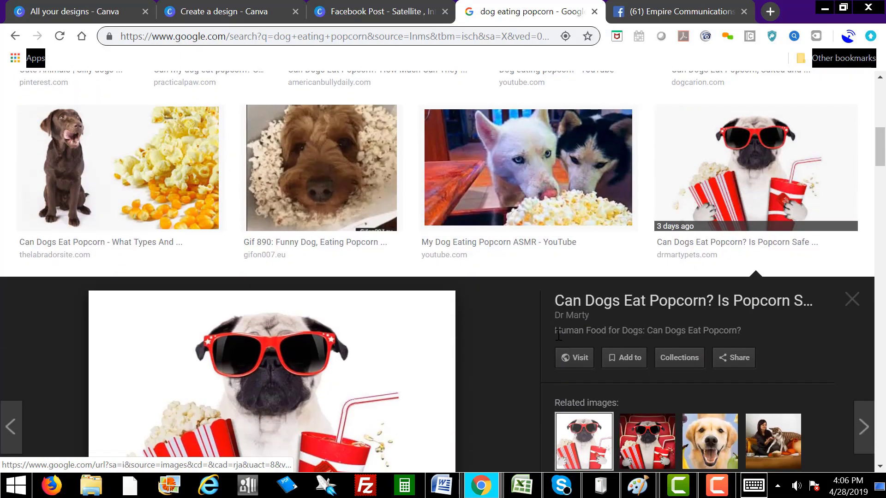
pyautogui.scroll(-7, 558, 344)
pyautogui.scroll(4, 556, 344)
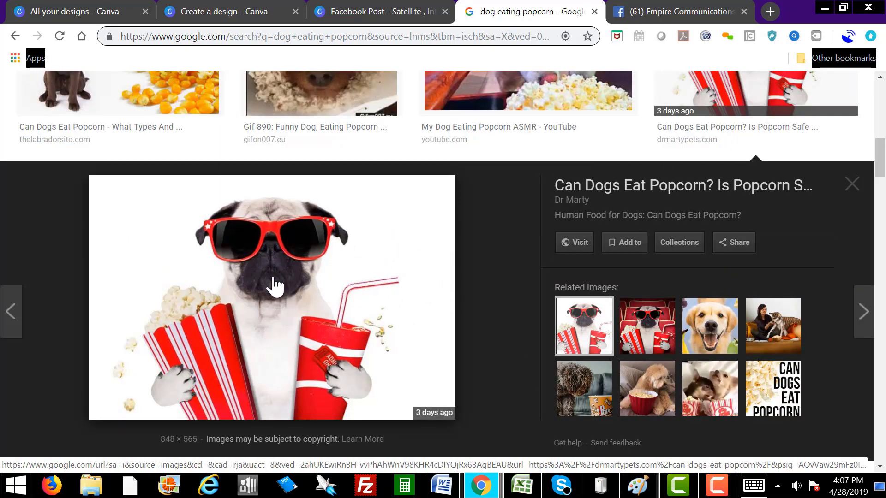
pyautogui.click(714, 406)
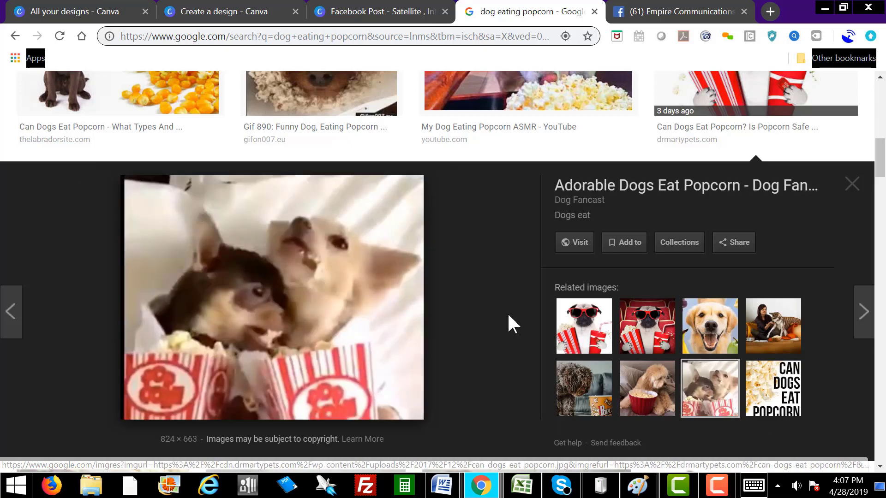
pyautogui.rightClick(268, 317)
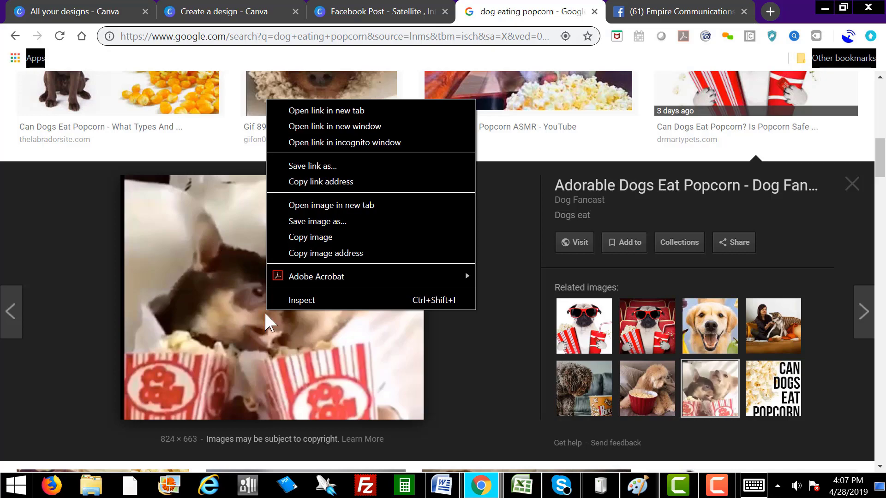
# Step: Save the image to the Desktop as DOGS eating popcorn.png and return to Facebook
pyautogui.click(334, 221)
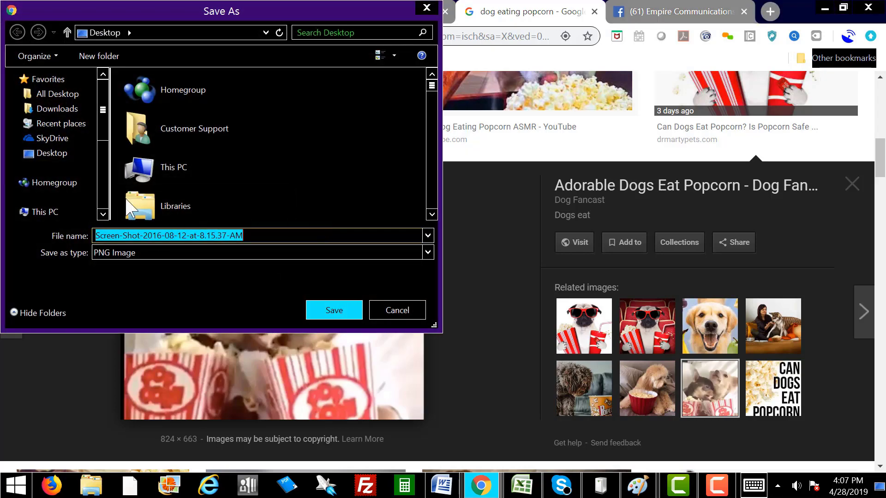
pyautogui.moveTo(106, 118); pyautogui.dragTo(104, 148)
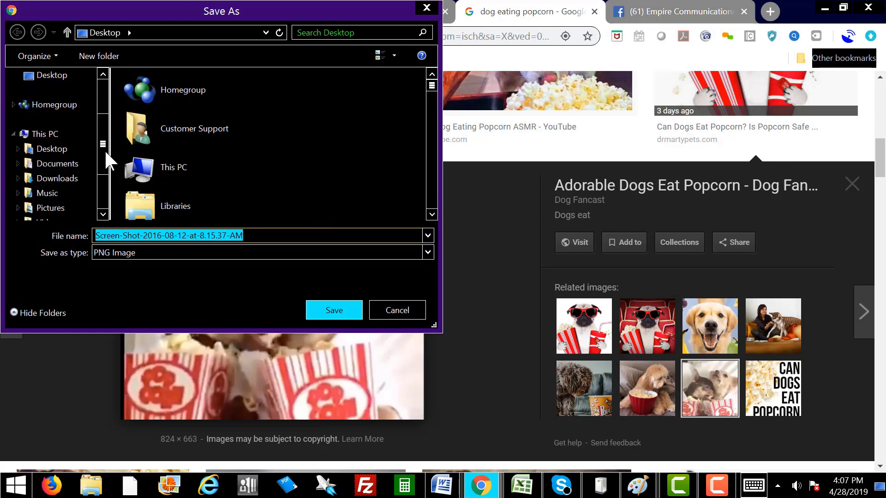
pyautogui.click(52, 148)
pyautogui.write('DOGS eating popcorn')
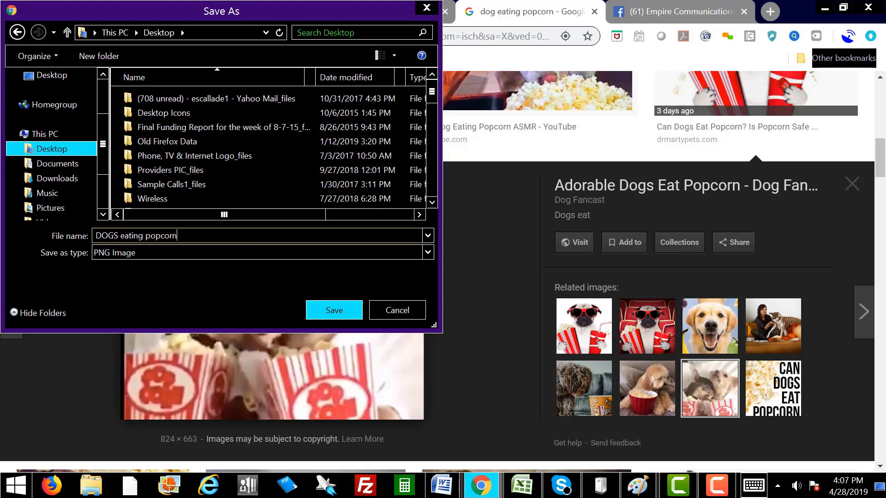
pyautogui.click(329, 310)
pyautogui.click(666, 17)
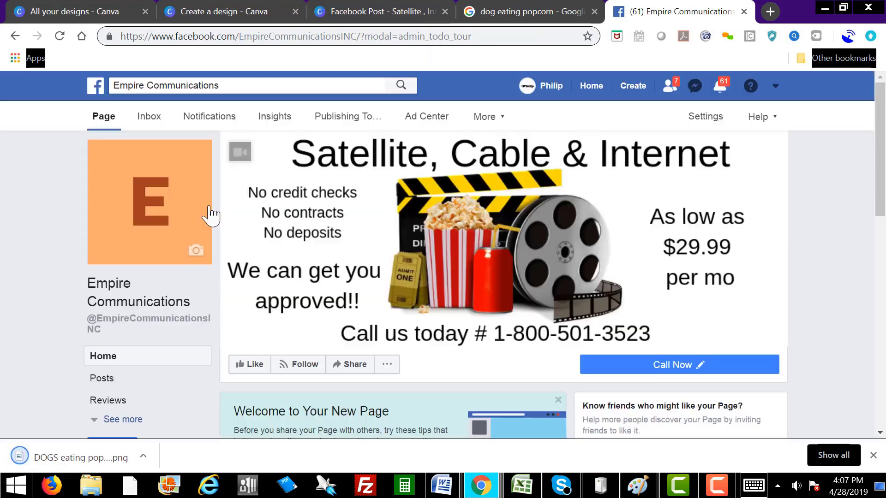
# Step: Upload DOGS eating popcorn.png as the profile picture, reposition it in the crop, and save
pyautogui.moveTo(196, 255)
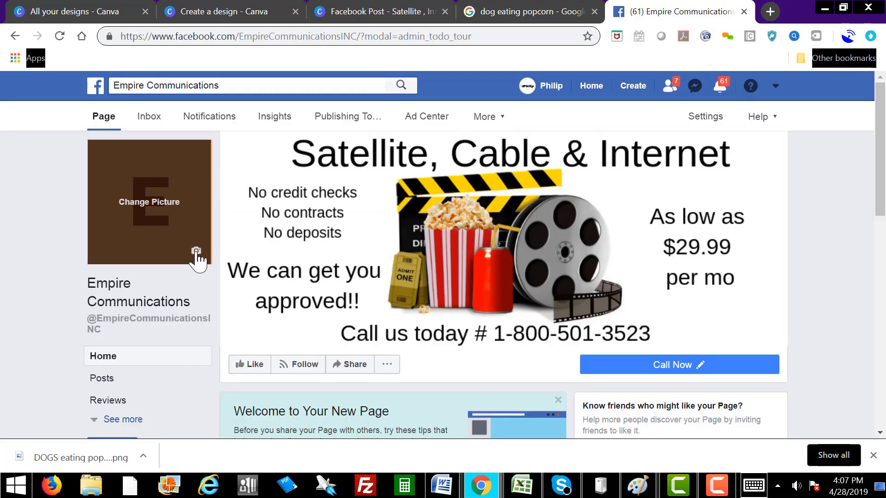
pyautogui.click(196, 251)
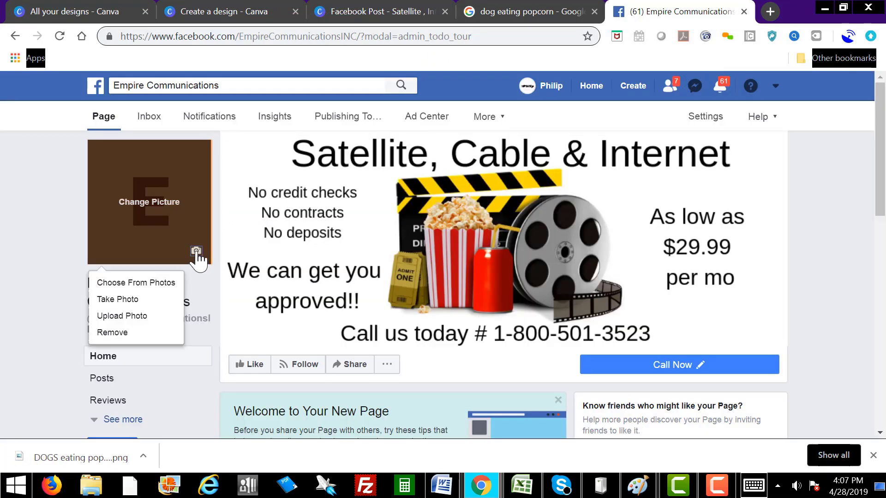
pyautogui.click(133, 318)
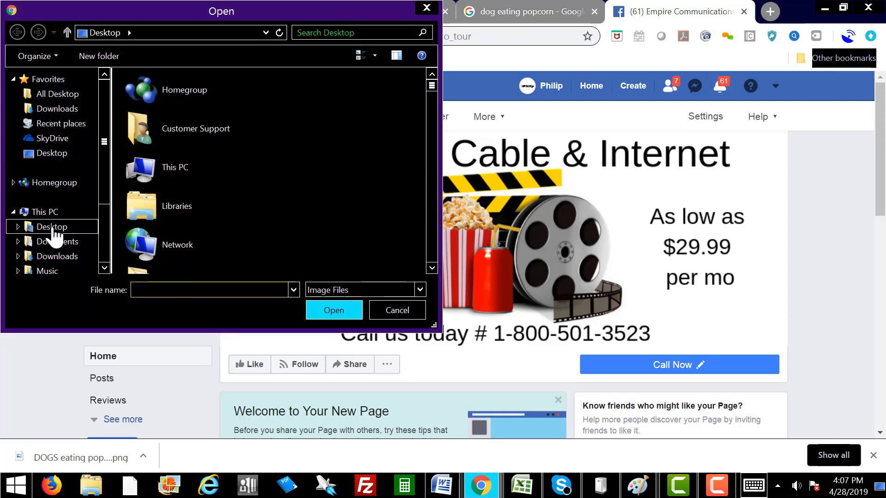
pyautogui.write('dogs')
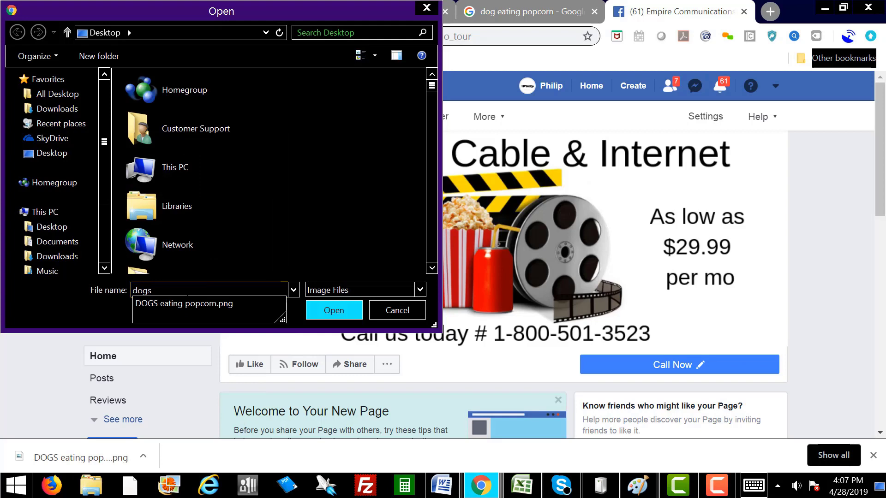
pyautogui.click(194, 307)
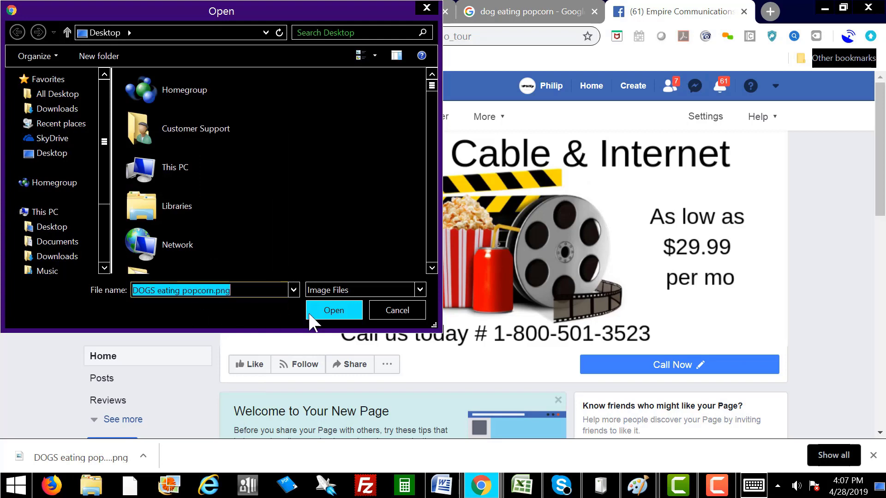
pyautogui.click(331, 317)
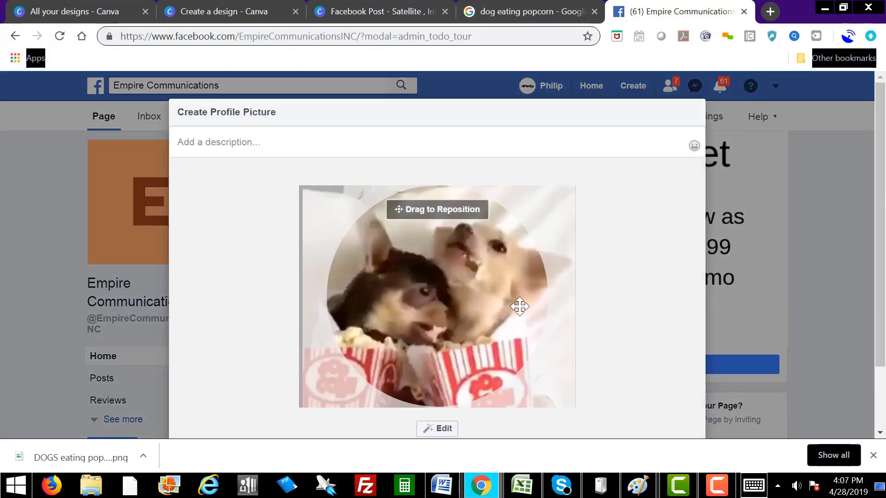
pyautogui.moveTo(454, 289); pyautogui.dragTo(431, 261)
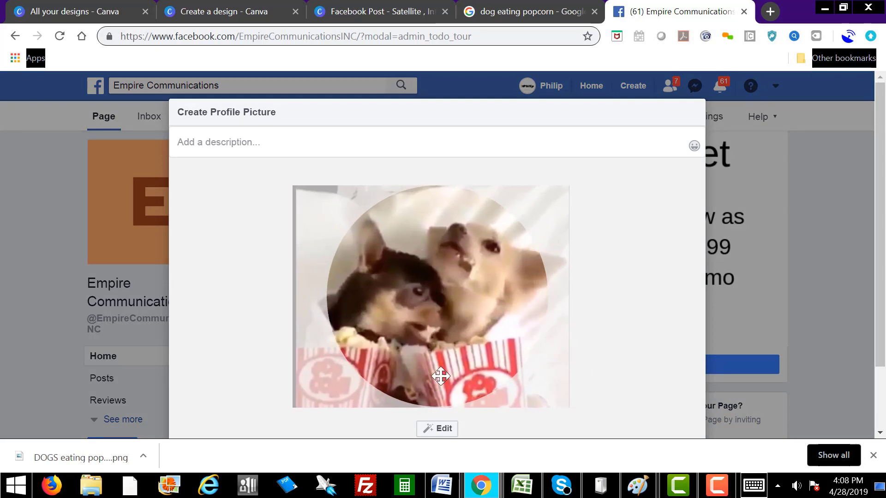
pyautogui.scroll(-3, 873, 272)
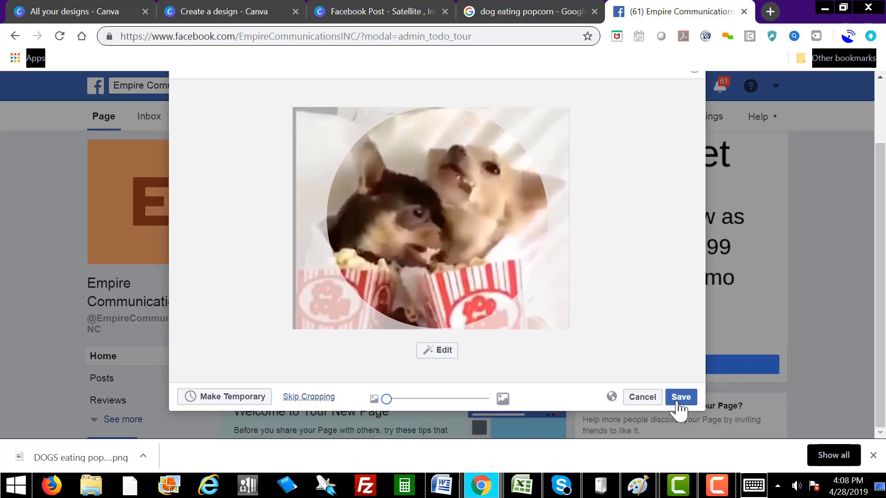
pyautogui.click(678, 397)
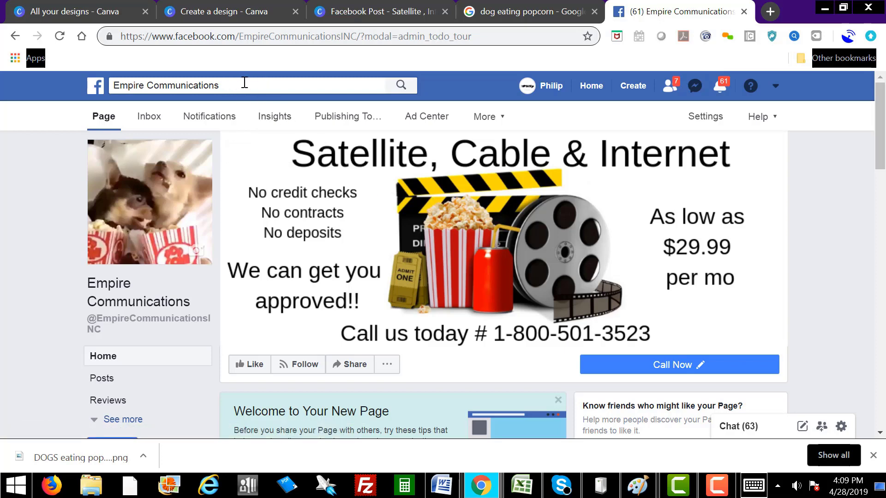
# Step: Open the page's About section through See more
pyautogui.scroll(-2, 174, 369)
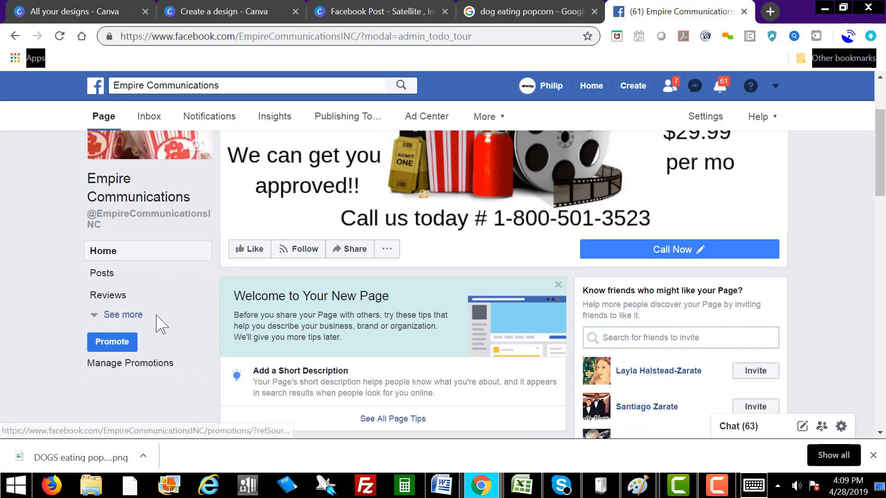
pyautogui.click(131, 315)
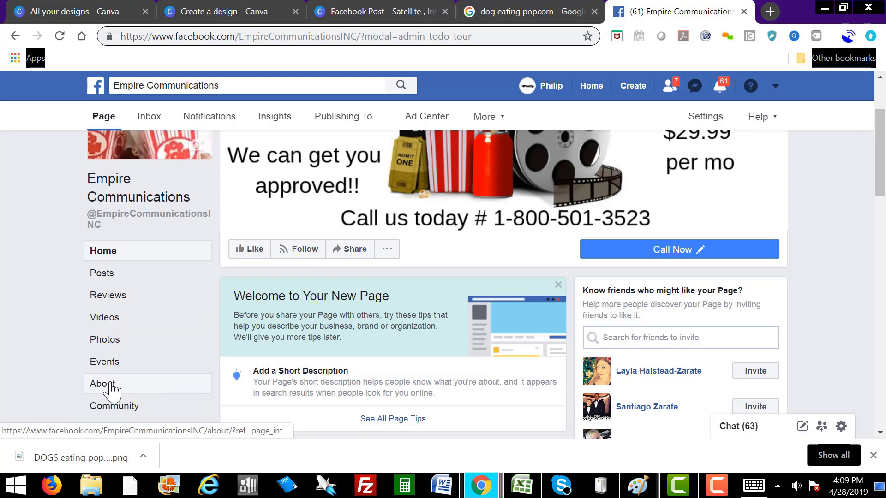
pyautogui.scroll(2, 188, 354)
pyautogui.scroll(-2, 184, 349)
pyautogui.scroll(-2, 184, 357)
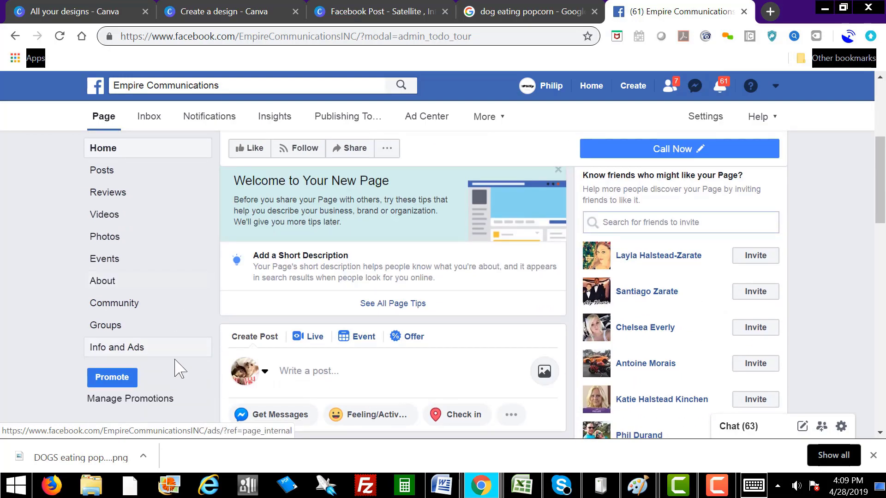
pyautogui.click(109, 281)
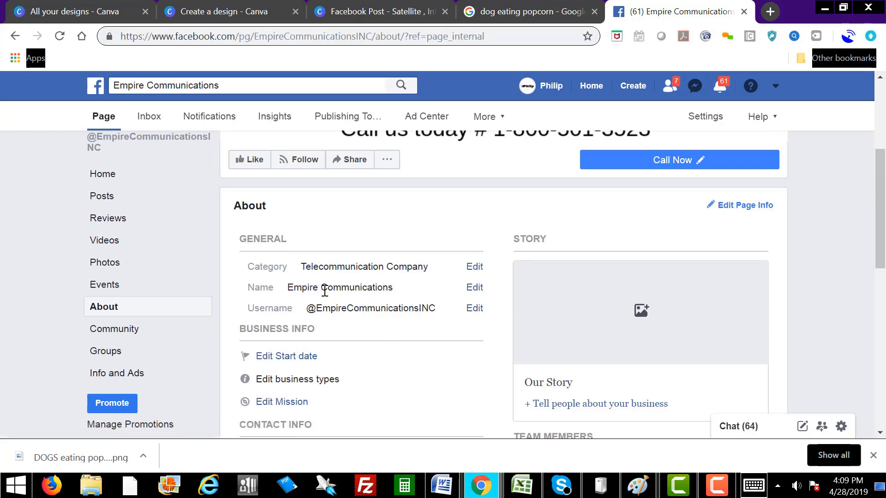
# Step: Request renaming the page to 'Satellite TV, Cable TV, Internet & Home phone services'
pyautogui.click(474, 289)
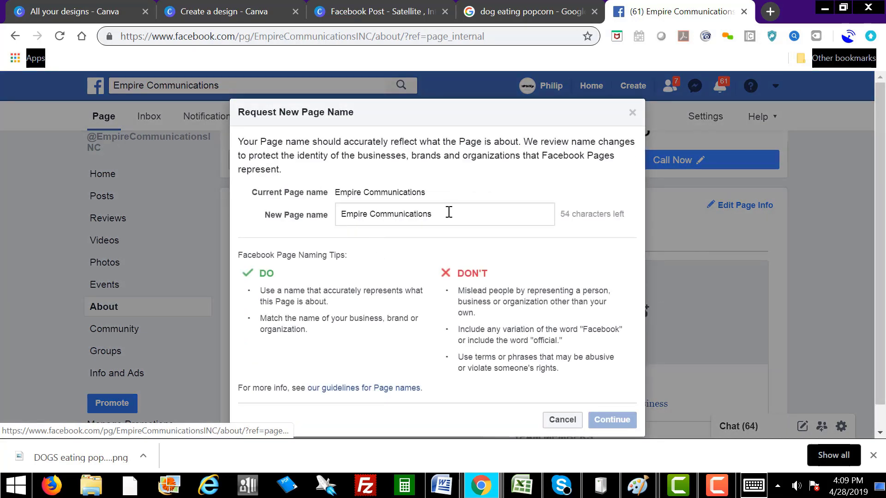
pyautogui.moveTo(449, 212); pyautogui.dragTo(338, 224)
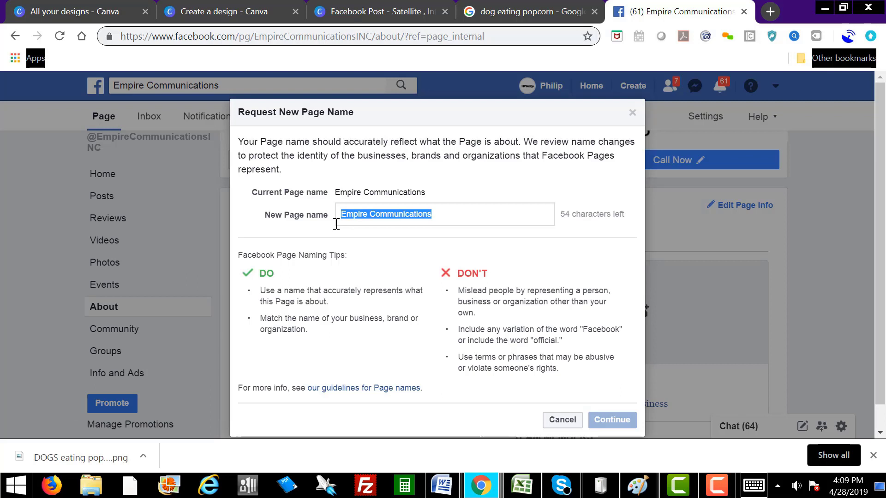
pyautogui.write('Satellite TV,')
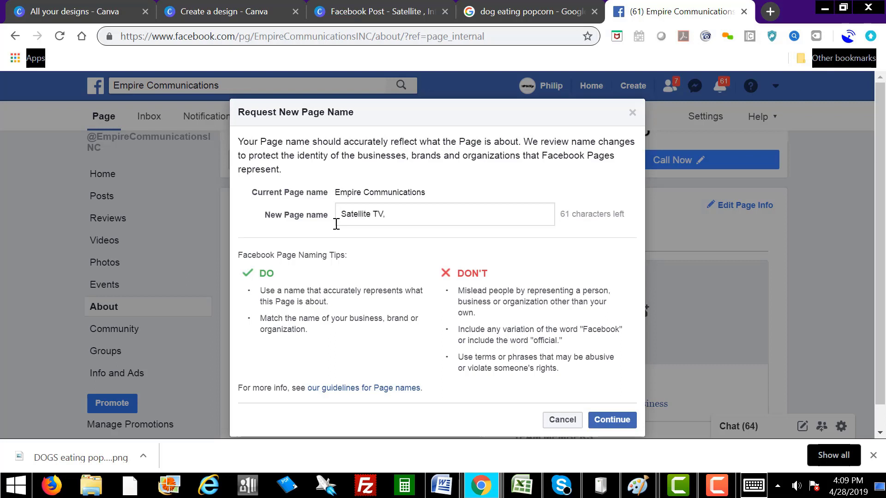
pyautogui.write('Cable TV, Internet & Home phone services')
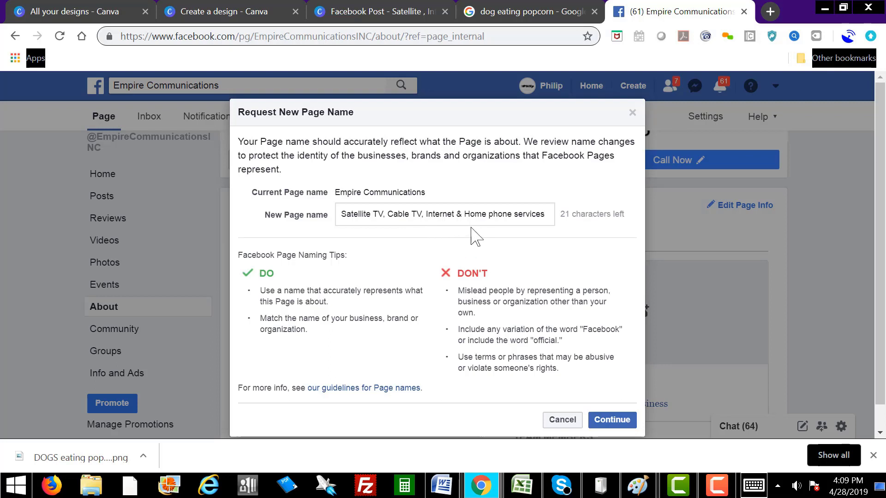
pyautogui.click(612, 420)
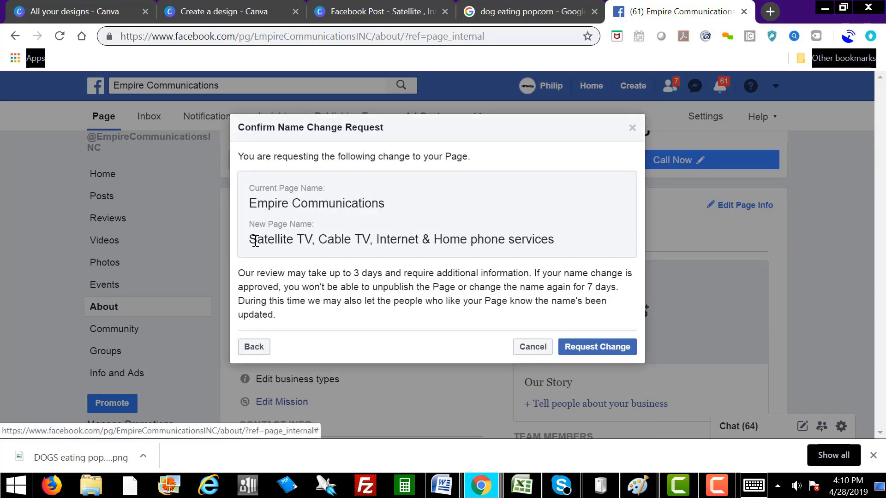
pyautogui.moveTo(249, 239); pyautogui.dragTo(558, 254)
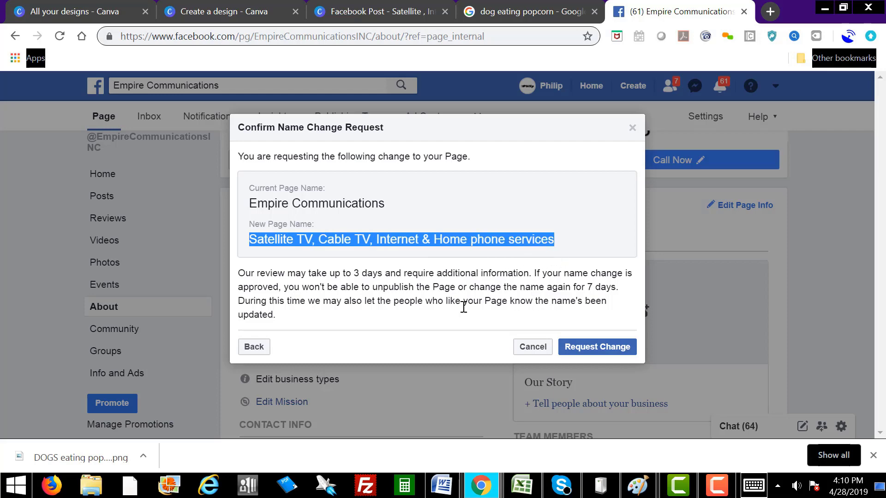
pyautogui.click(592, 350)
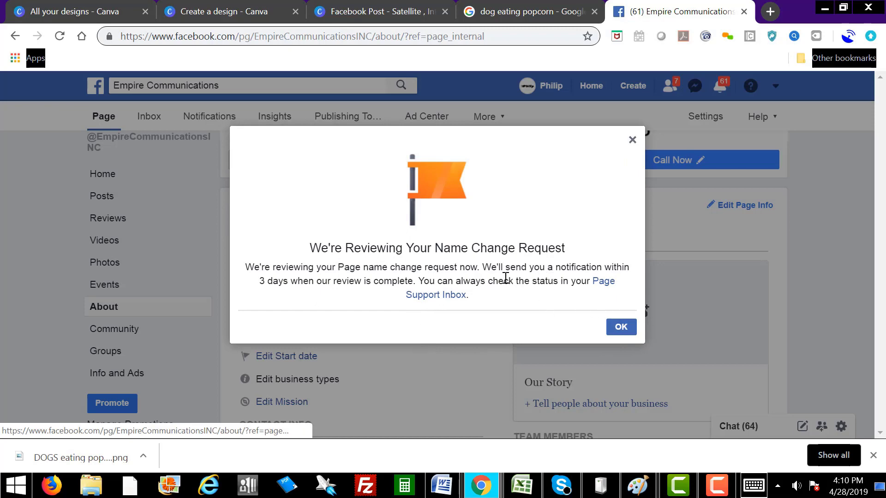
pyautogui.click(621, 328)
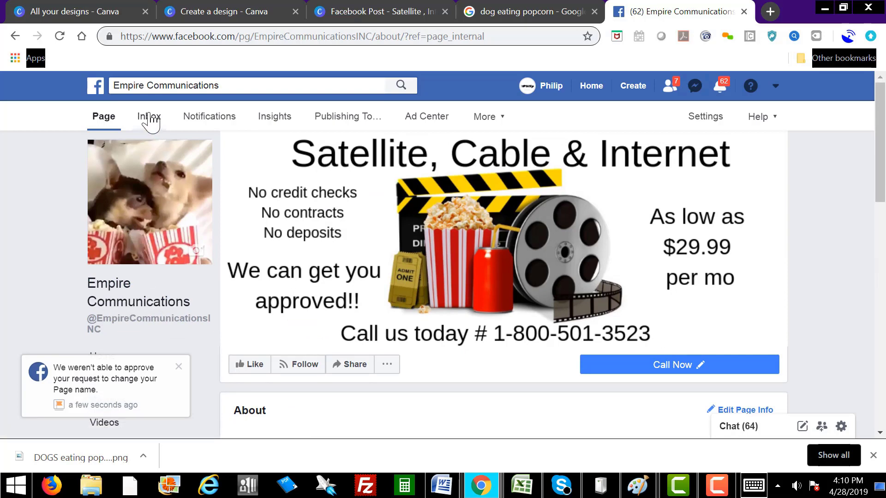
pyautogui.click(220, 85)
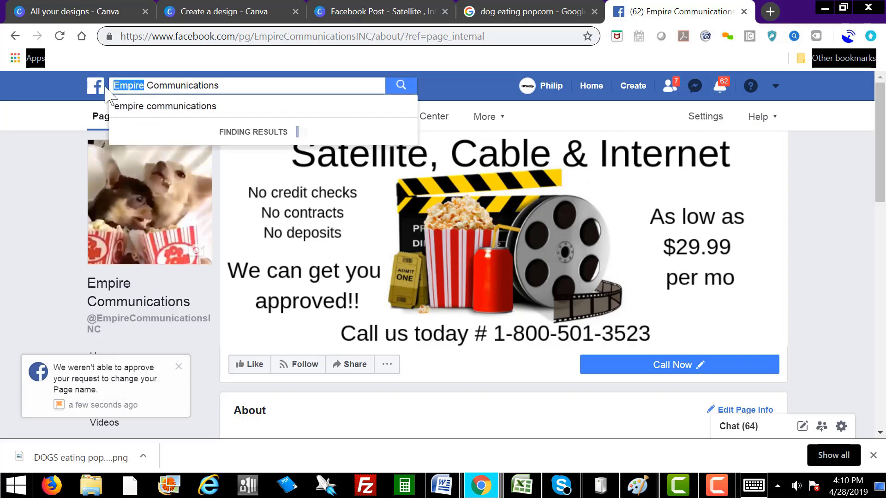
pyautogui.click(142, 294)
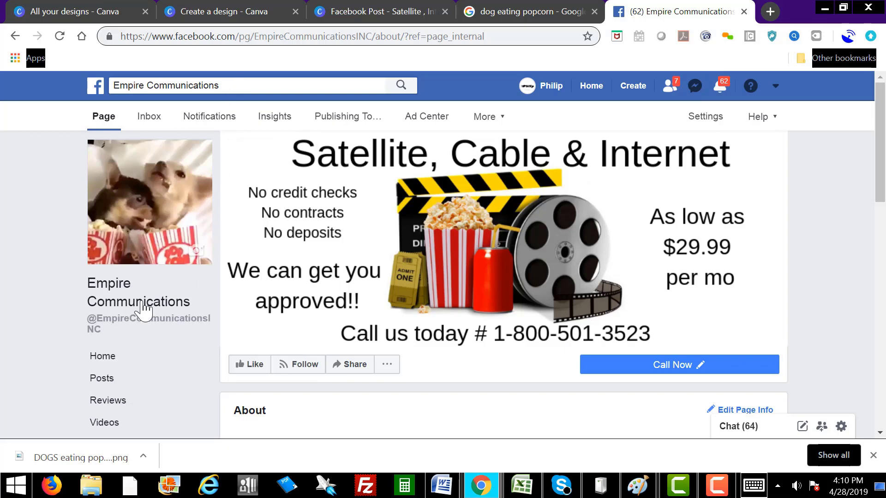
pyautogui.scroll(-3, 178, 328)
pyautogui.scroll(-3, 177, 329)
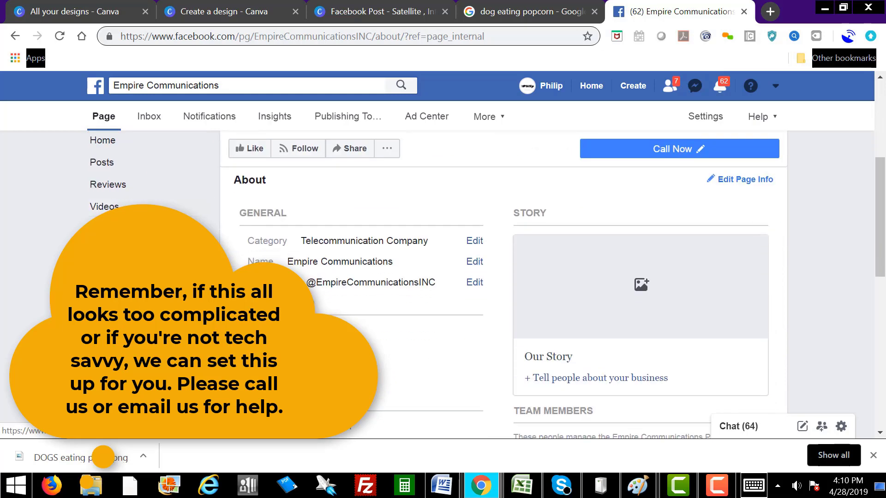
pyautogui.scroll(5, 178, 328)
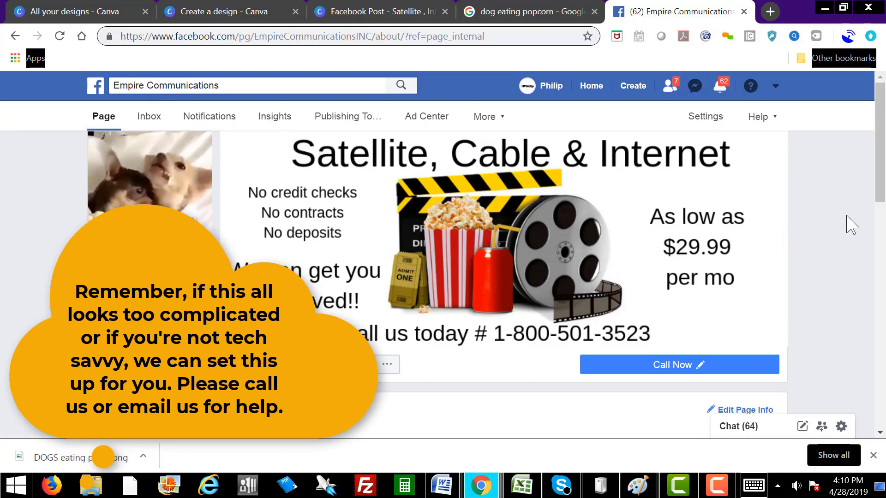
pyautogui.moveTo(880, 210); pyautogui.dragTo(842, 138)
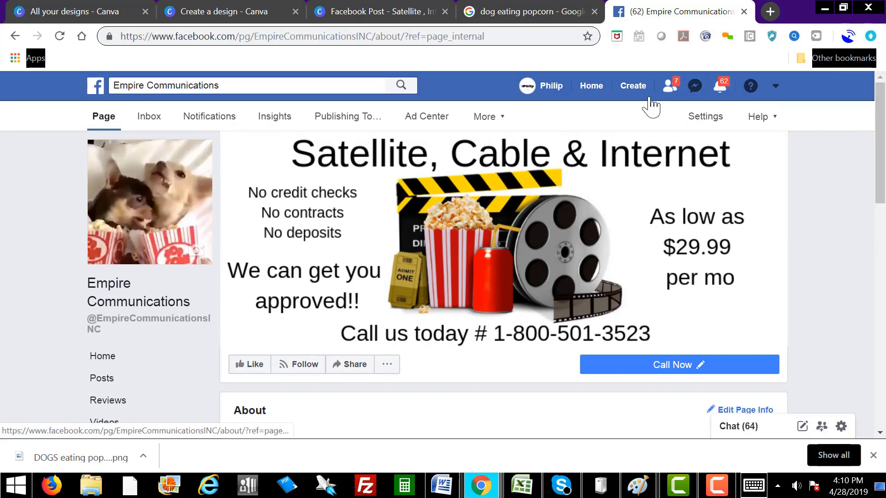
# Step: Switch to Empire Communications under Your Pages and scroll down to its posts
pyautogui.click(775, 87)
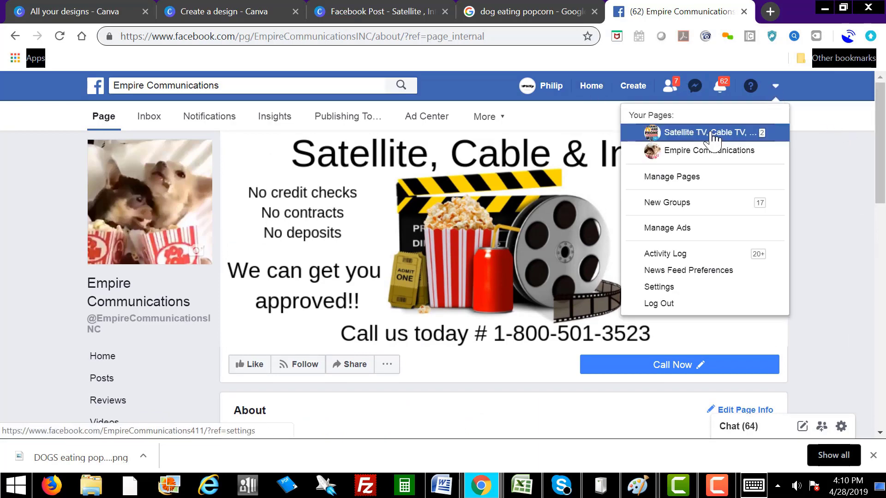
pyautogui.click(705, 158)
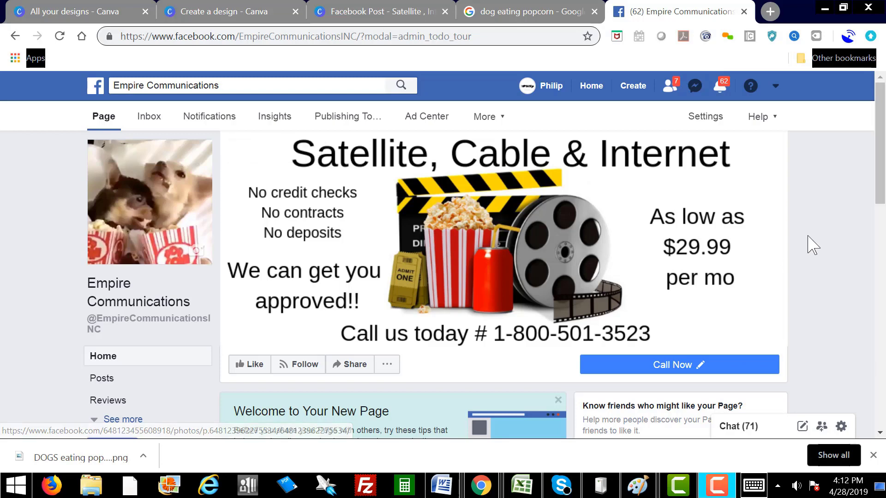
pyautogui.moveTo(881, 154); pyautogui.dragTo(871, 252)
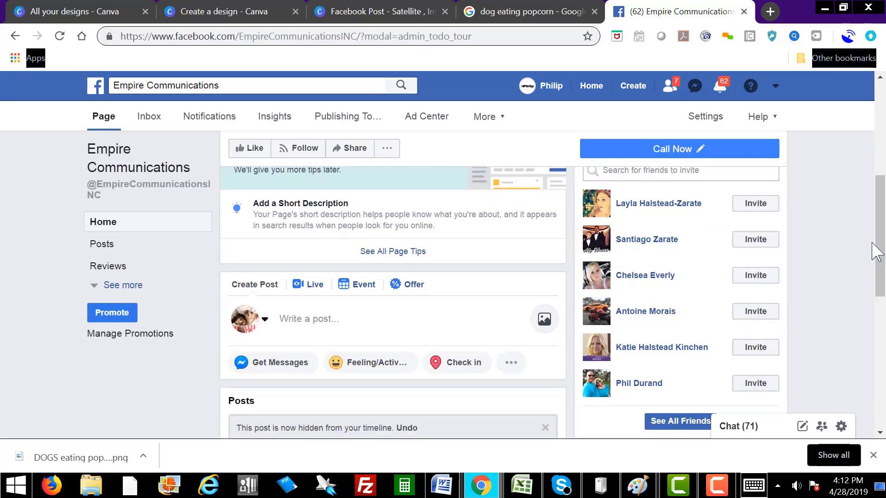
pyautogui.moveTo(878, 251); pyautogui.dragTo(880, 124)
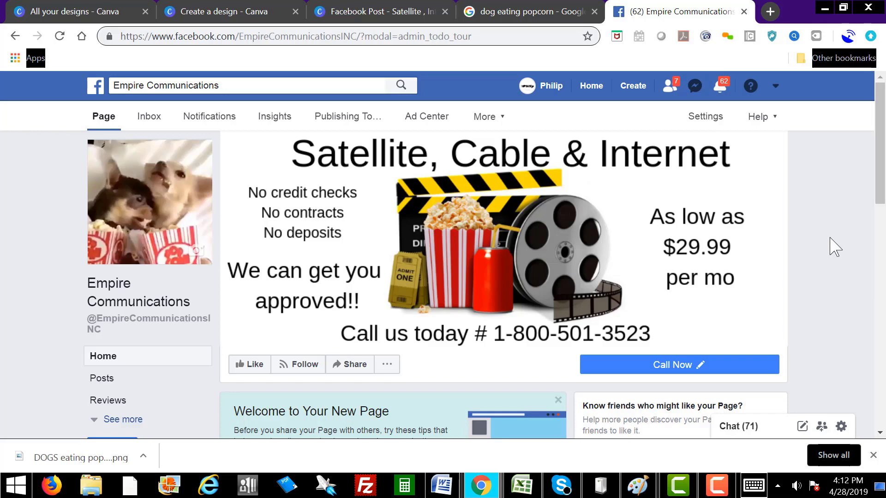
pyautogui.moveTo(880, 163); pyautogui.dragTo(857, 257)
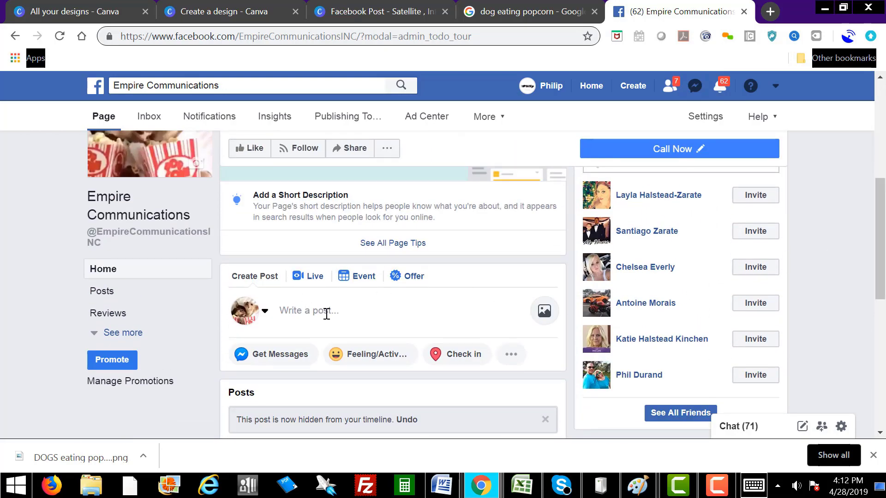
# Step: Start a new Empire Communications page post and choose to upload a photo from the computer
pyautogui.click(312, 311)
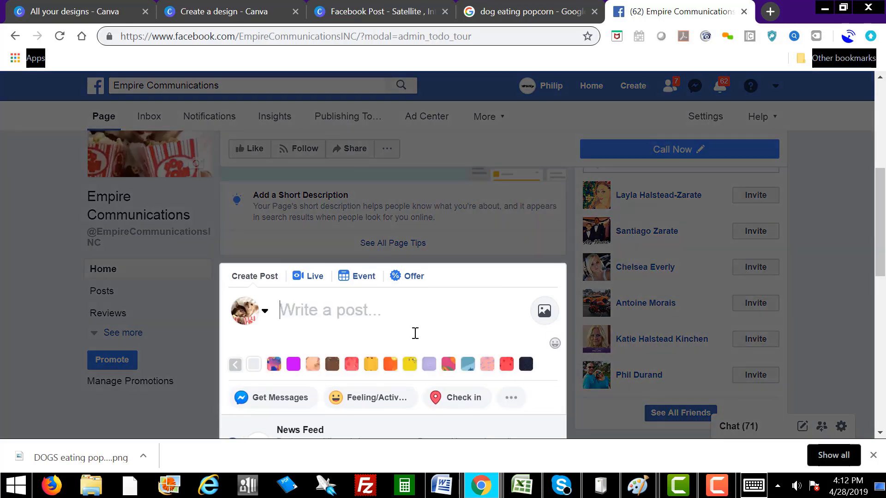
pyautogui.moveTo(879, 222); pyautogui.dragTo(881, 250)
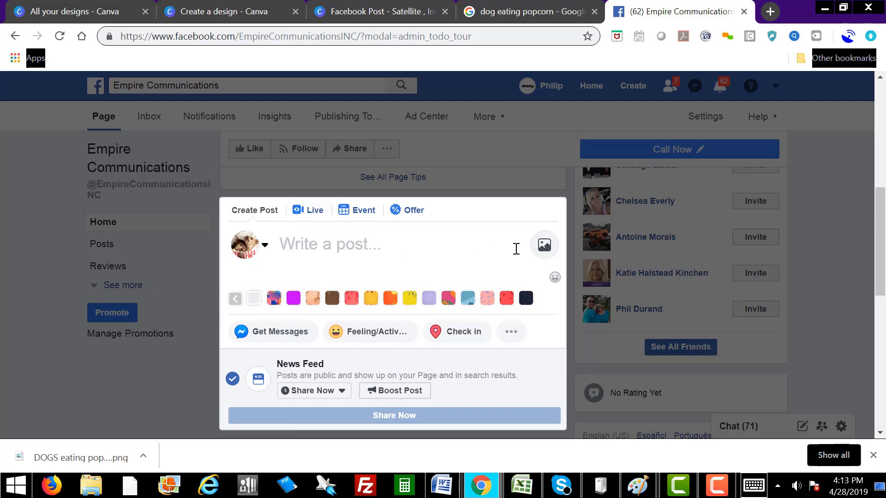
pyautogui.click(543, 251)
pyautogui.click(353, 249)
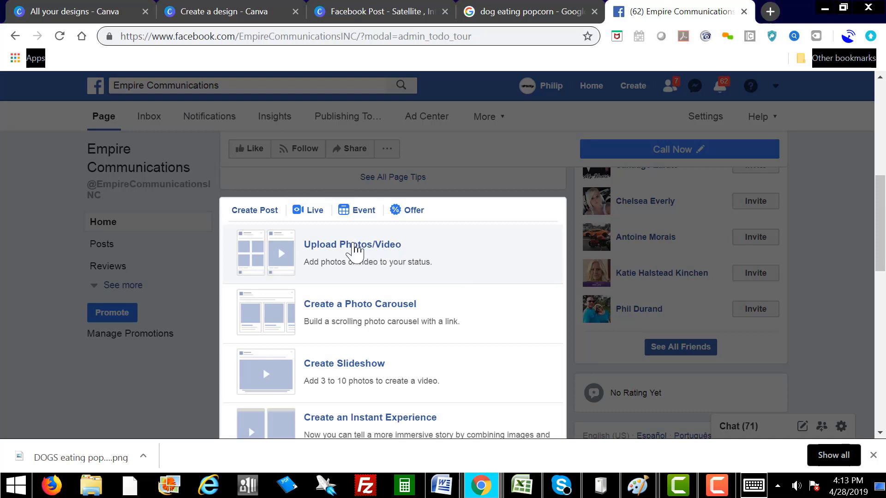
# Step: Attach the FB POST.jpg image from the Desktop to the draft post
pyautogui.click(51, 226)
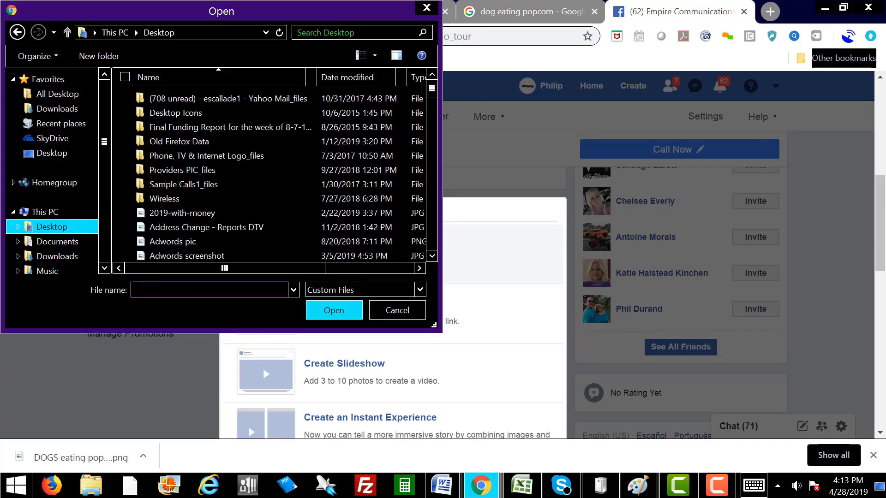
pyautogui.write('FB')
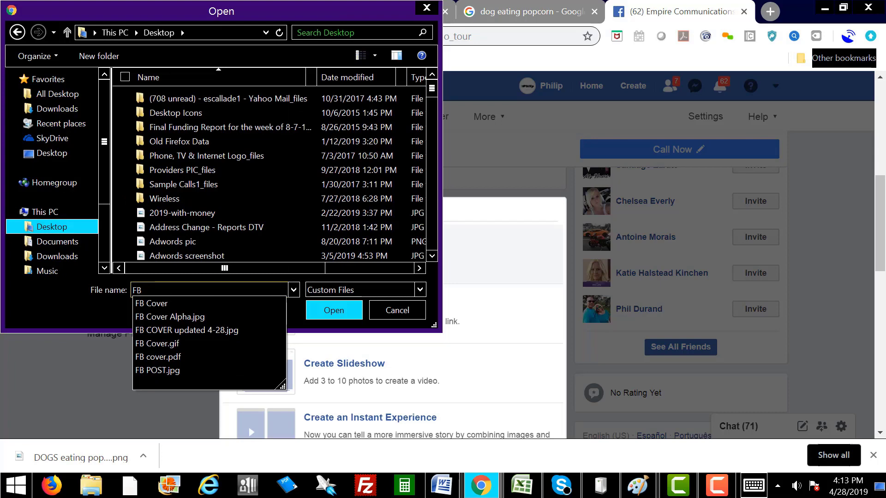
pyautogui.click(178, 369)
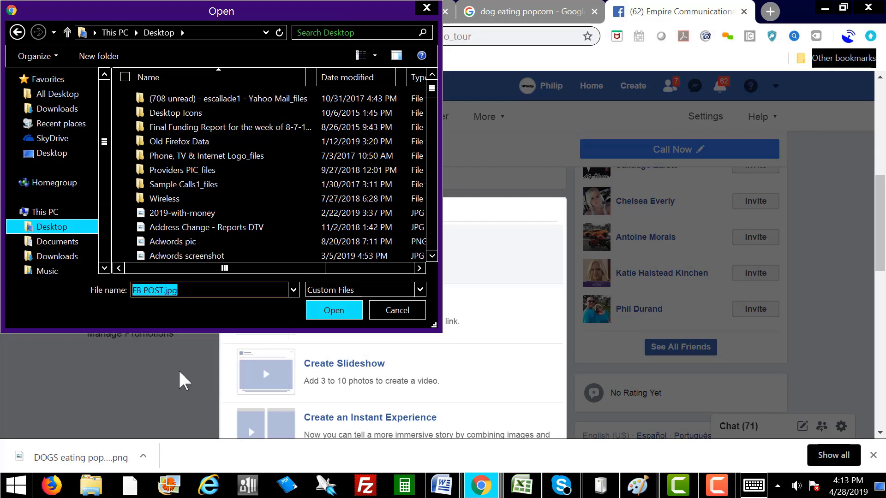
pyautogui.click(330, 313)
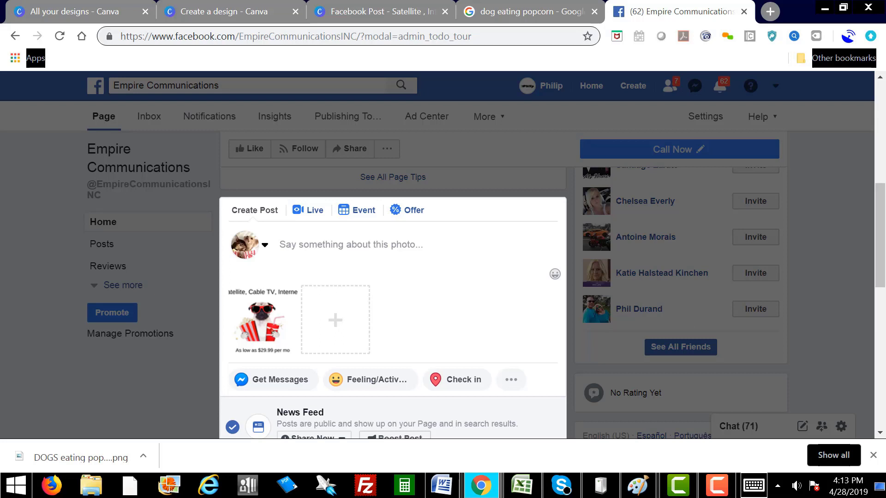
# Step: Paste the prepared promotional text into the post box
pyautogui.rightClick(295, 244)
pyautogui.click(334, 330)
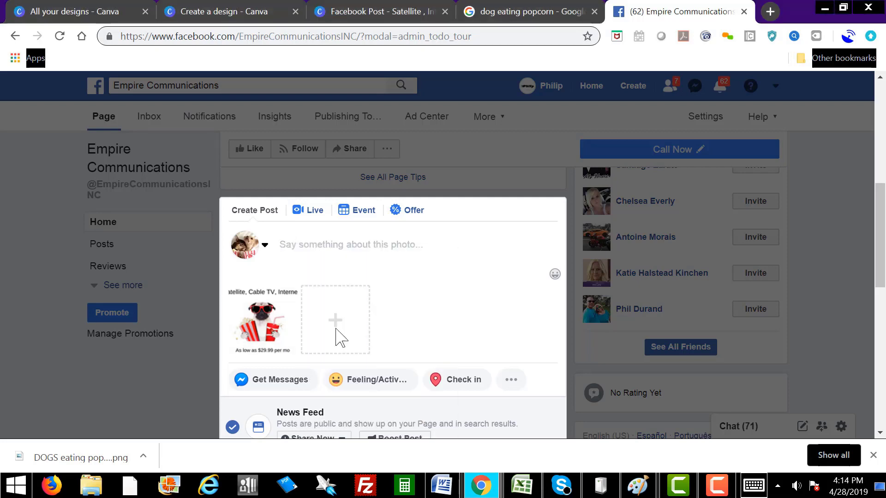
pyautogui.scroll(5, 424, 294)
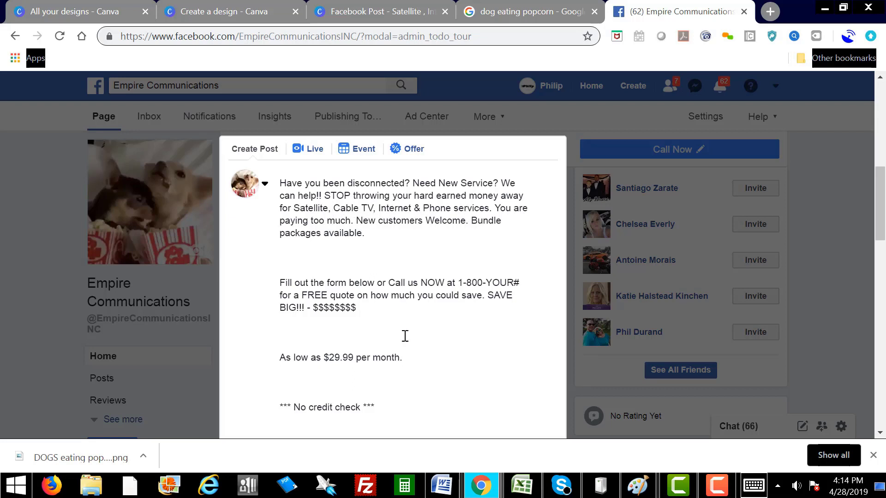
pyautogui.click(485, 282)
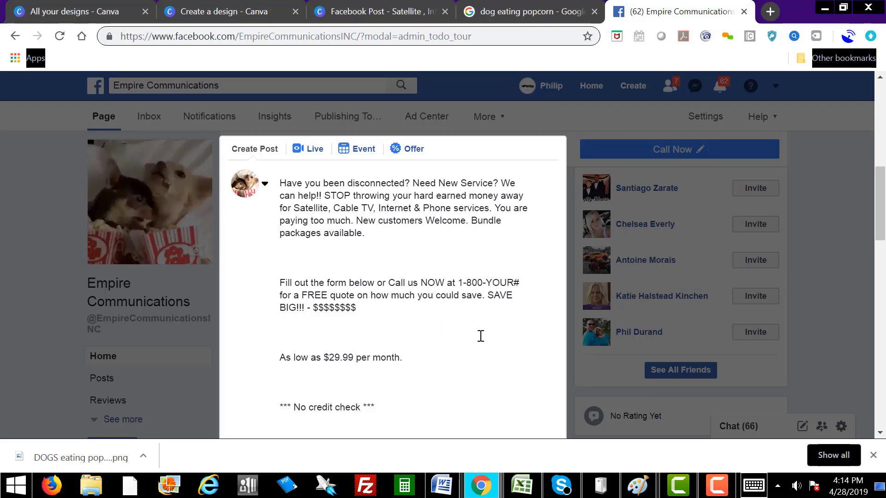
pyautogui.write('501-')
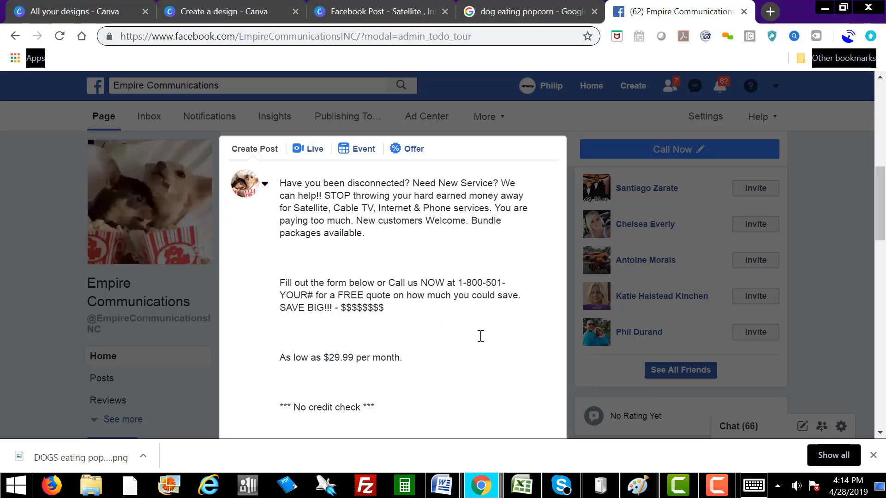
pyautogui.write('3523')
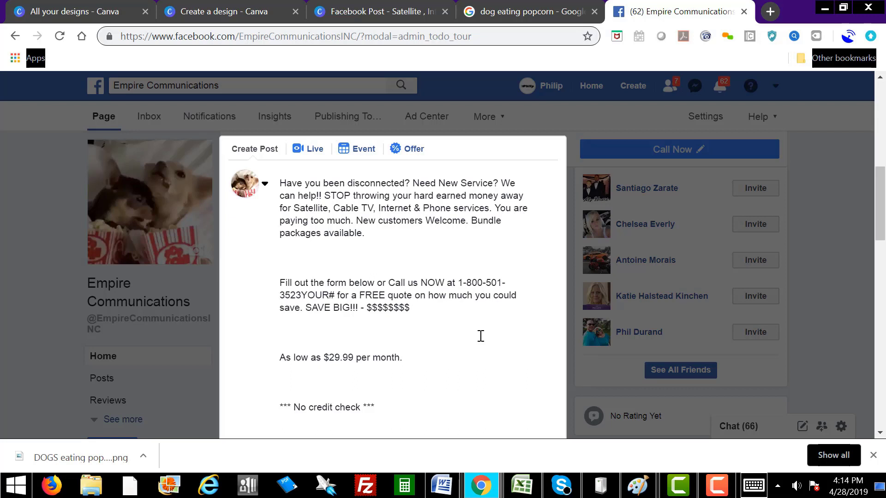
pyautogui.press('Delete')
pyautogui.press('Delete')
pyautogui.press('Delete')
pyautogui.press('Delete')
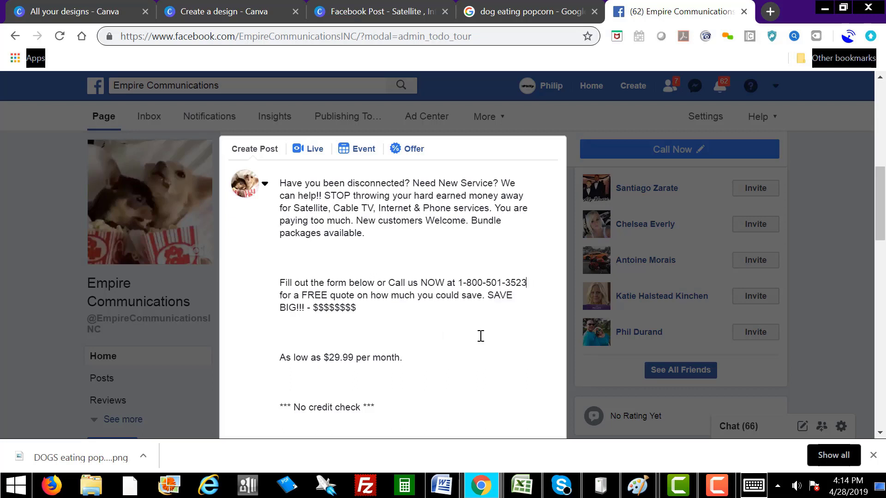
pyautogui.scroll(-5, 436, 313)
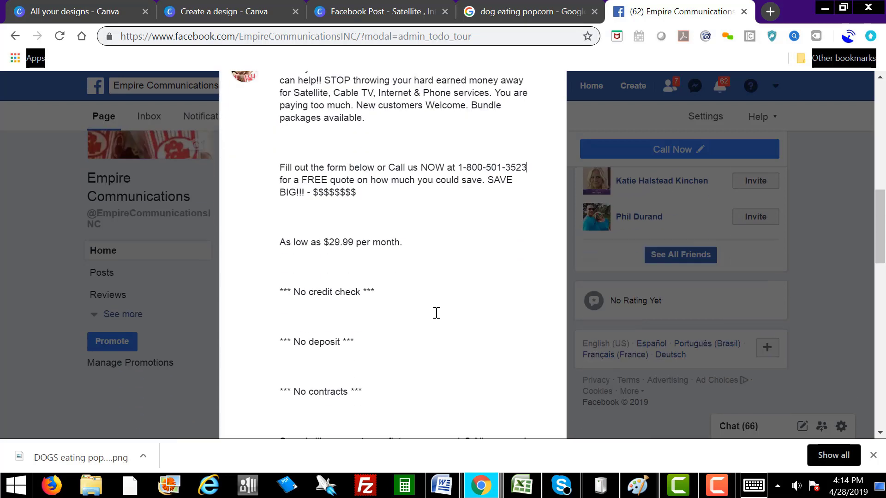
pyautogui.scroll(-3, 435, 313)
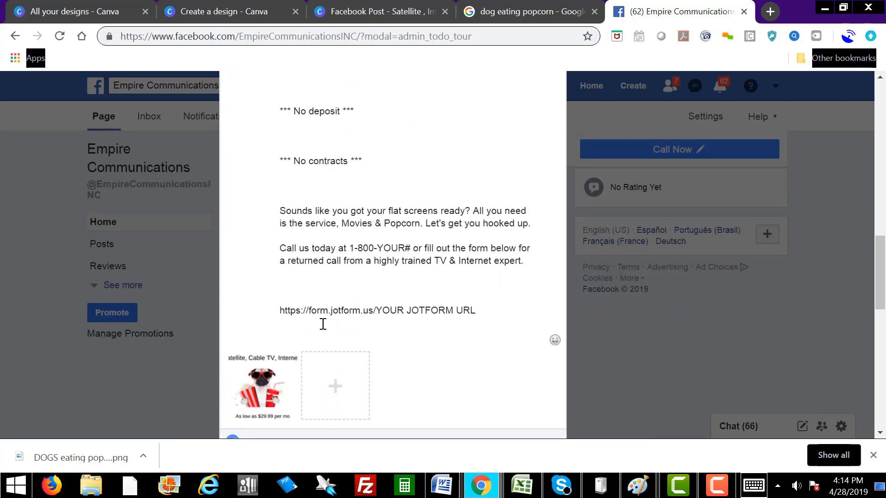
pyautogui.moveTo(480, 311); pyautogui.dragTo(275, 313)
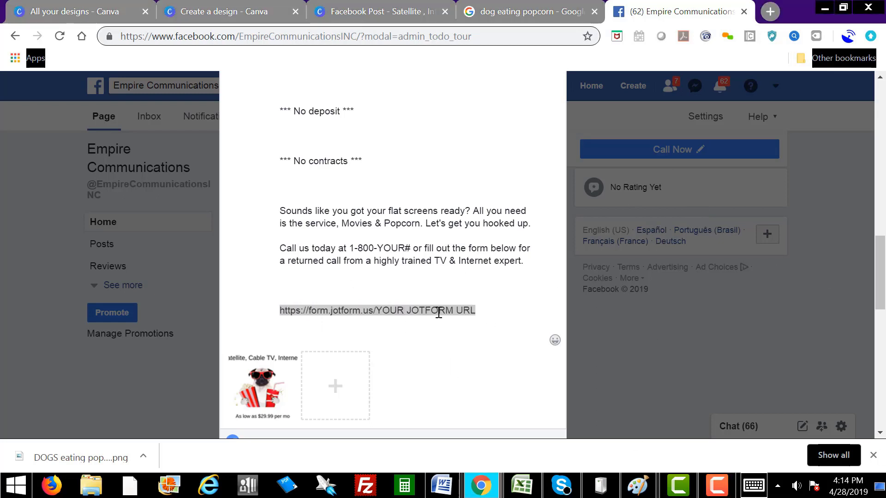
# Step: Replace the placeholder jotform URL with the real JotForm form link
pyautogui.click(475, 308)
pyautogui.moveTo(475, 308); pyautogui.dragTo(277, 305)
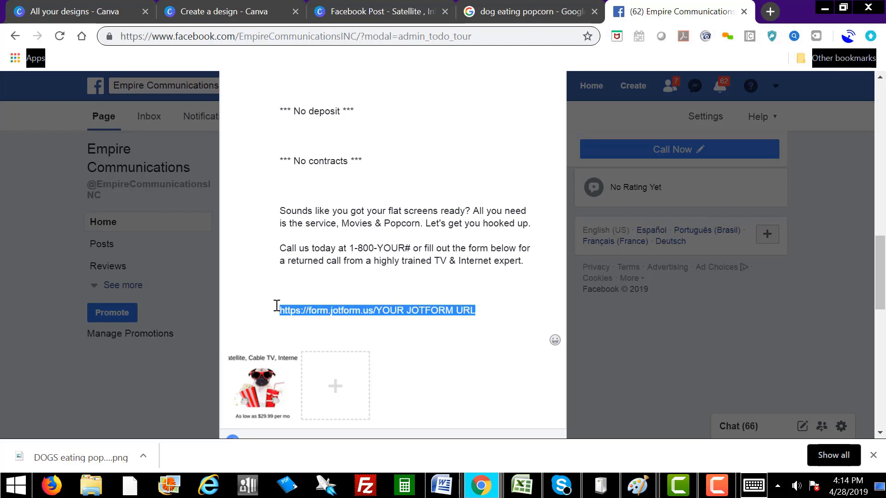
pyautogui.rightClick(301, 308)
pyautogui.click(353, 157)
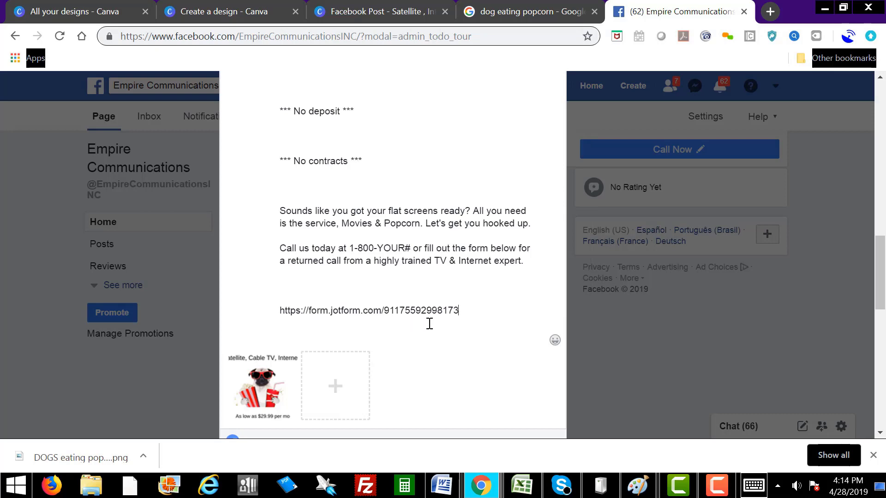
# Step: Remove two blank lines under the first paragraph and paste the form link under the SAVE BIG line
pyautogui.scroll(1, 469, 313)
pyautogui.scroll(5, 469, 313)
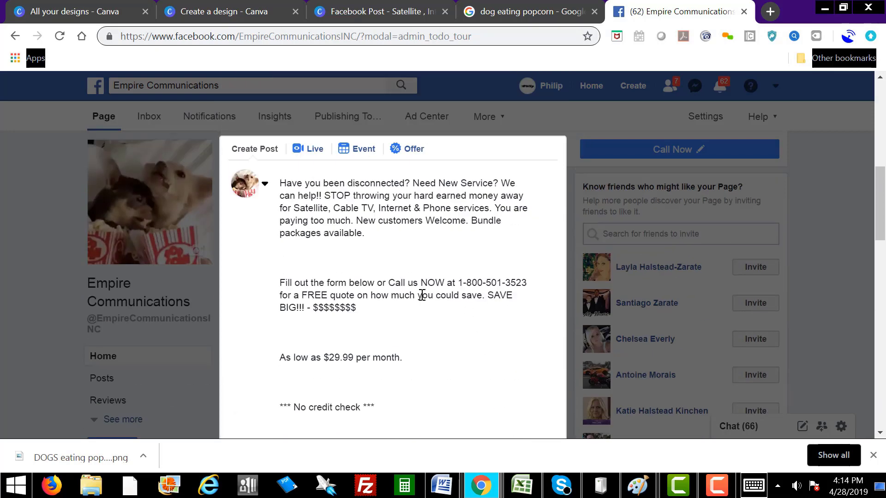
pyautogui.click(332, 252)
pyautogui.press('Delete')
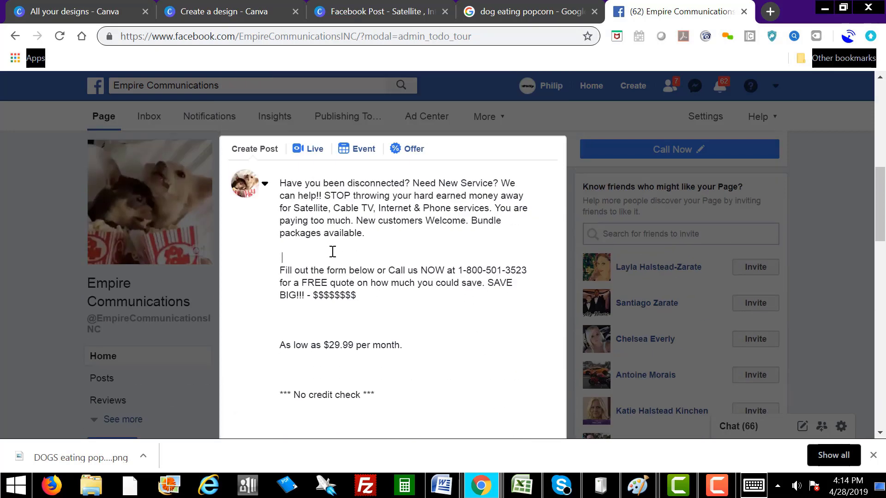
pyautogui.press('Delete')
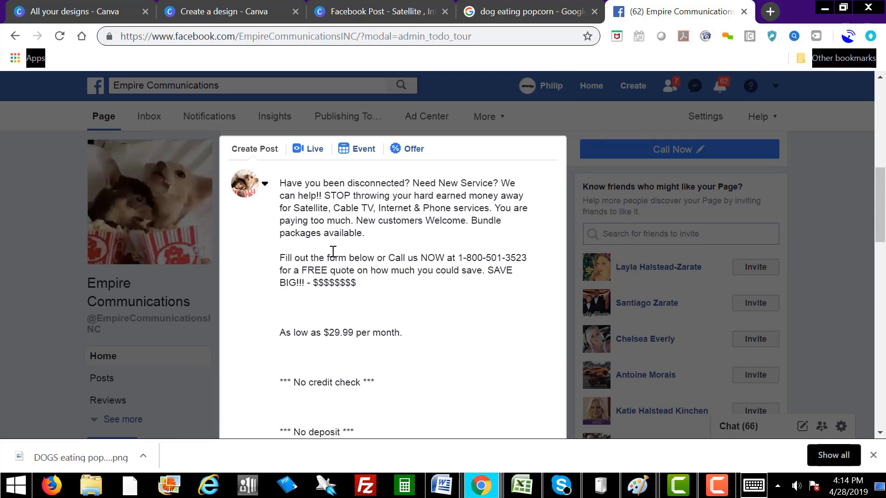
pyautogui.rightClick(300, 294)
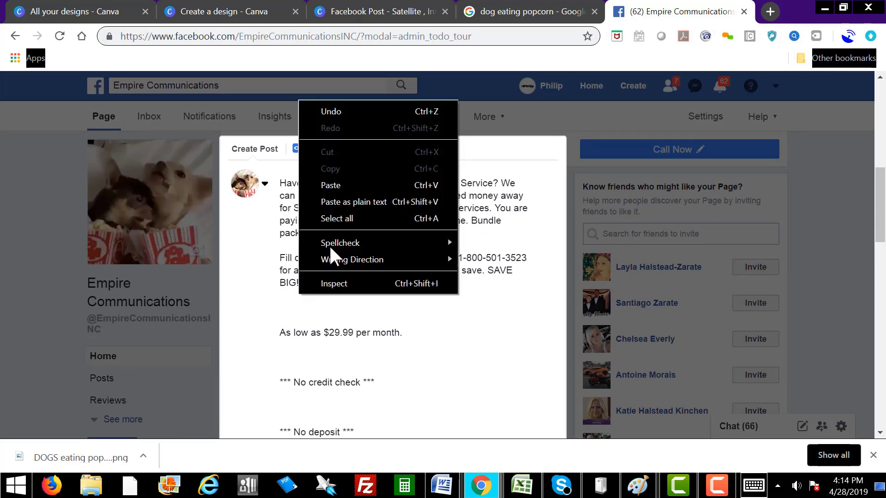
pyautogui.click(344, 184)
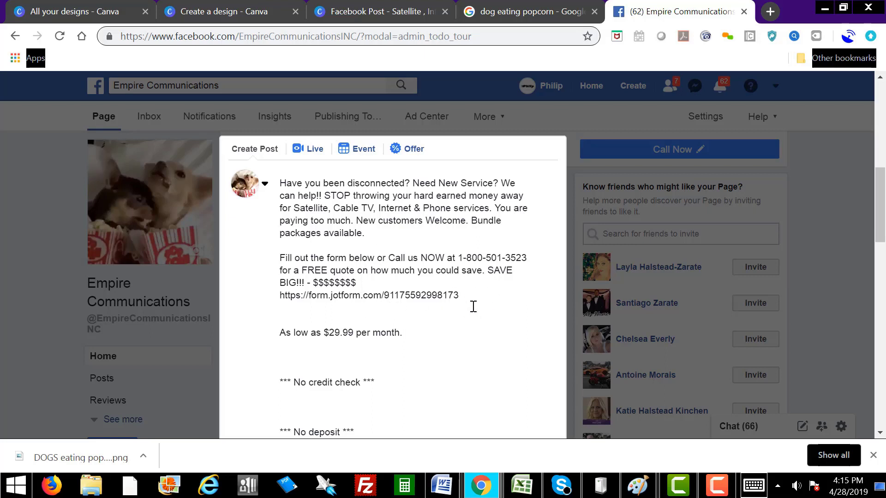
# Step: Complete the second phone number with 501-35 and delete the 'YOUR#' placeholder
pyautogui.scroll(-5, 473, 307)
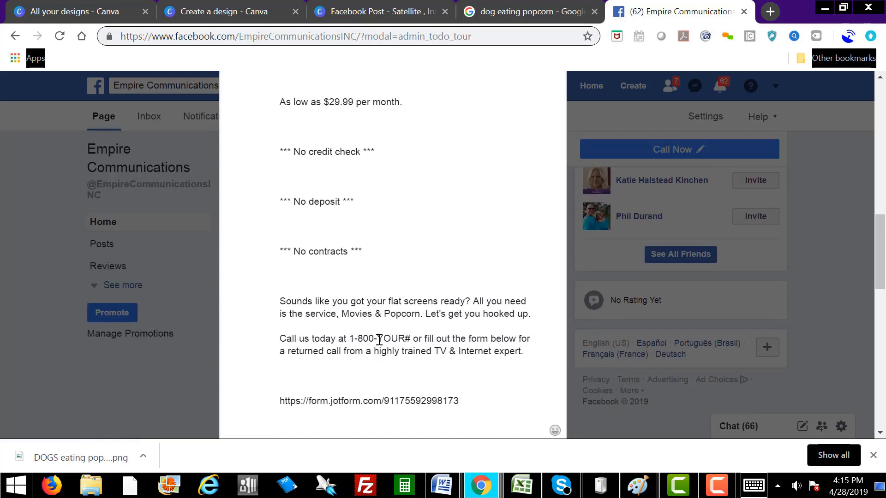
pyautogui.click(378, 340)
pyautogui.write('501-')
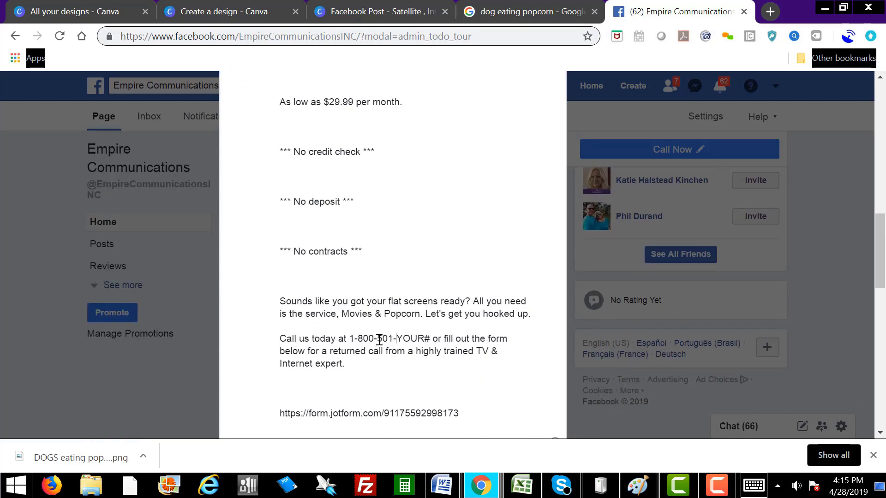
pyautogui.write('35')
pyautogui.press('Delete')
pyautogui.press('Delete')
pyautogui.press('Delete')
pyautogui.press('Delete')
pyautogui.press('Delete')
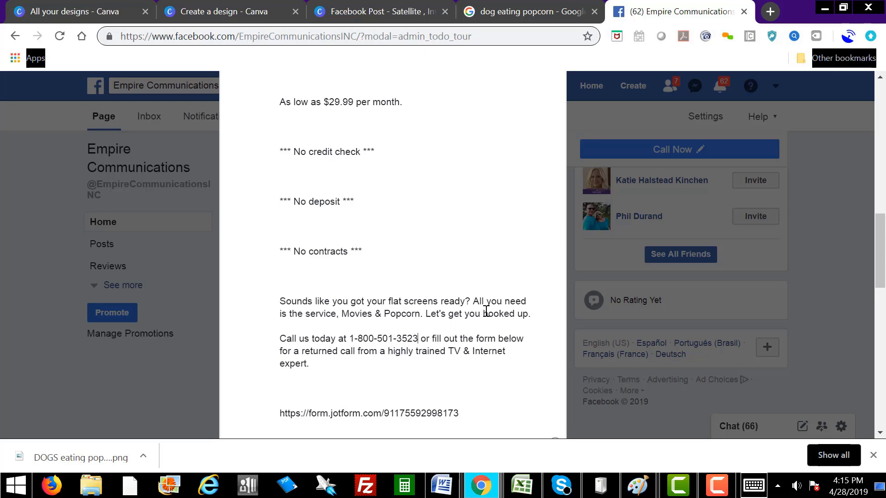
# Step: Tidy the spacing after the first paragraph and scroll down to Share Now
pyautogui.scroll(5, 486, 312)
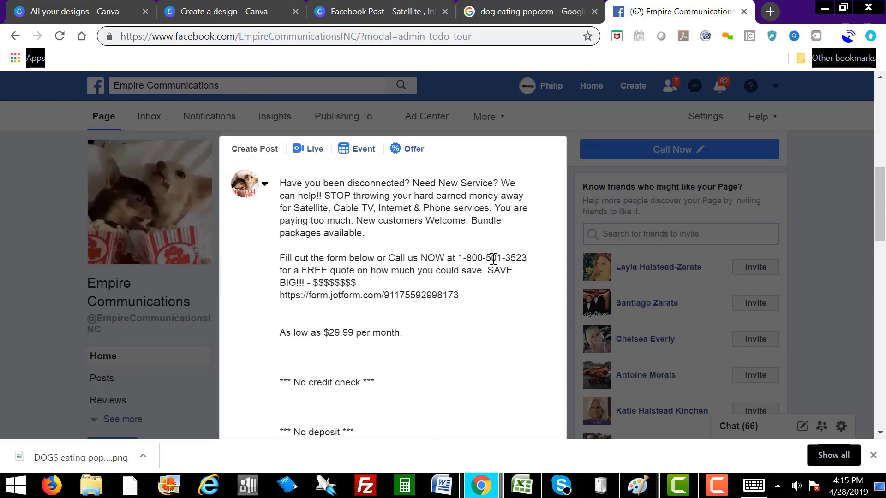
pyautogui.scroll(-8, 490, 318)
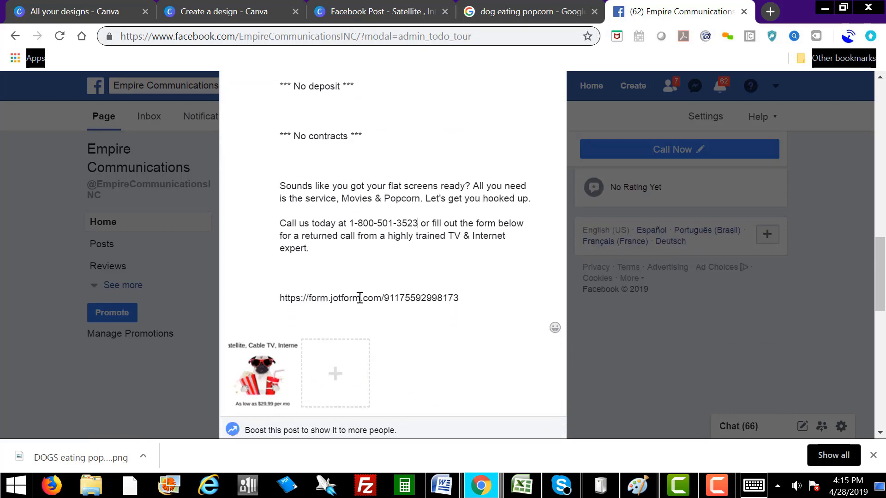
pyautogui.scroll(8, 499, 305)
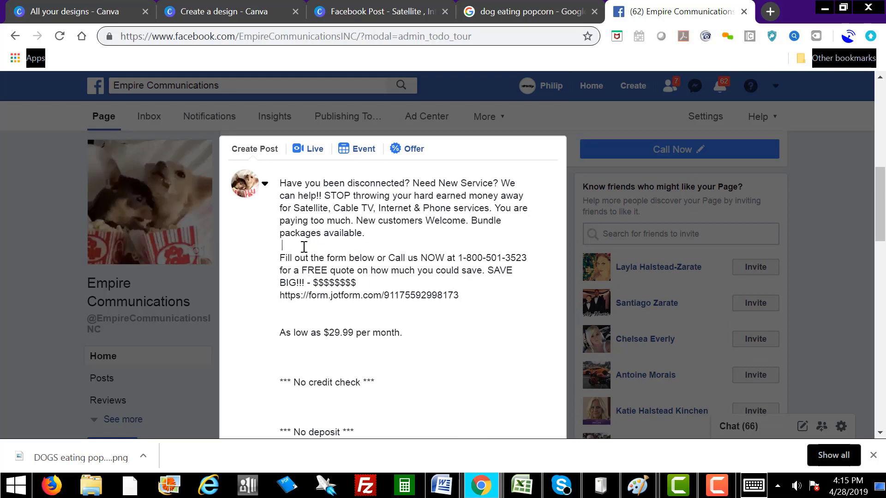
pyautogui.press('Return')
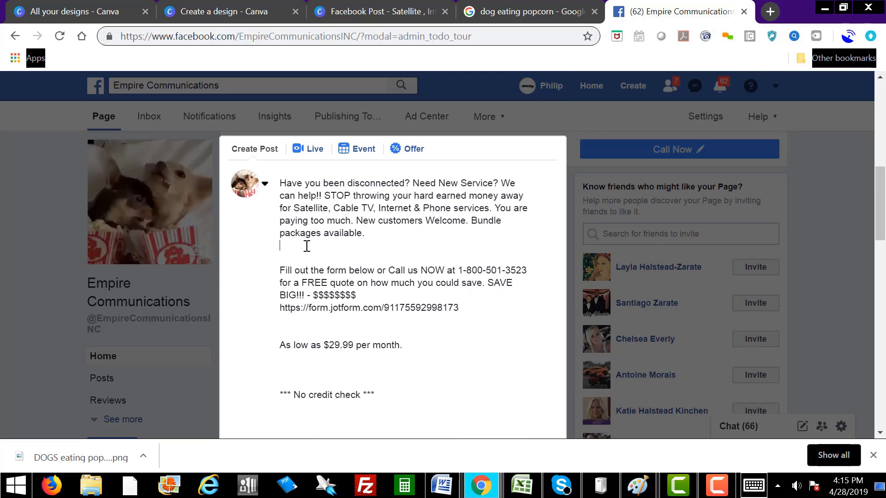
pyautogui.press('BackSpace')
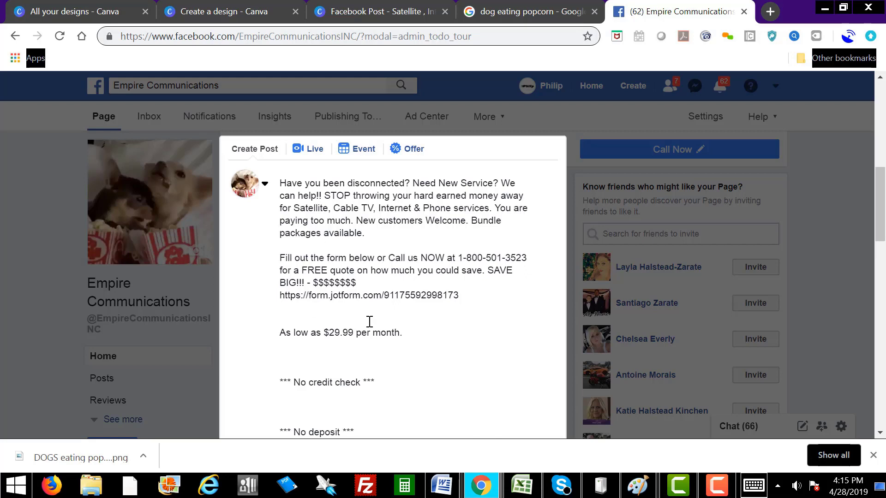
pyautogui.scroll(-10, 488, 350)
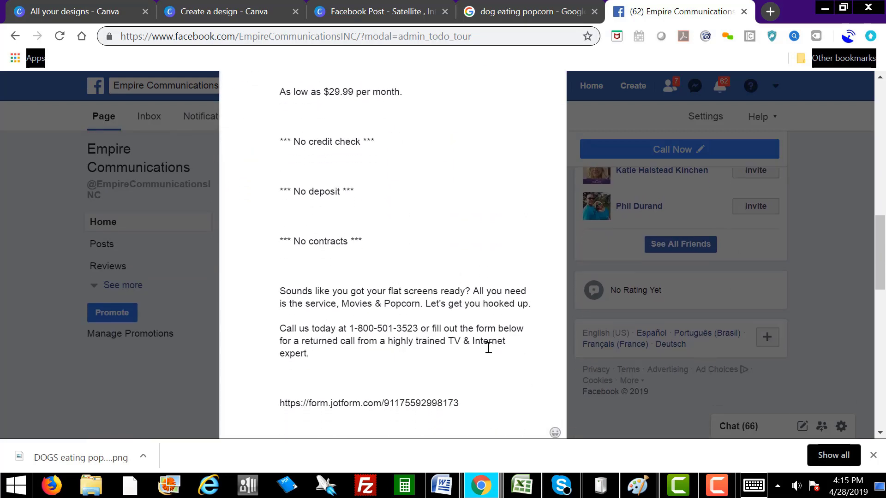
pyautogui.scroll(-3, 491, 357)
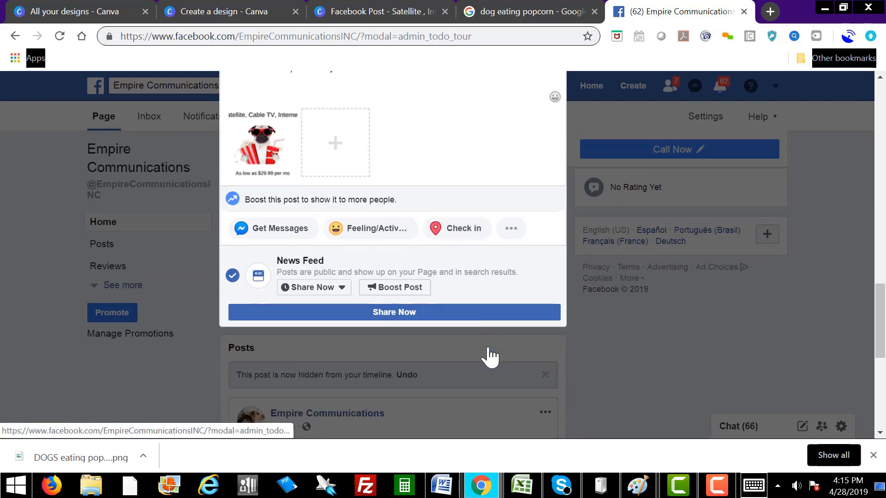
# Step: Share the promo post to the Empire Communications page
pyautogui.click(395, 318)
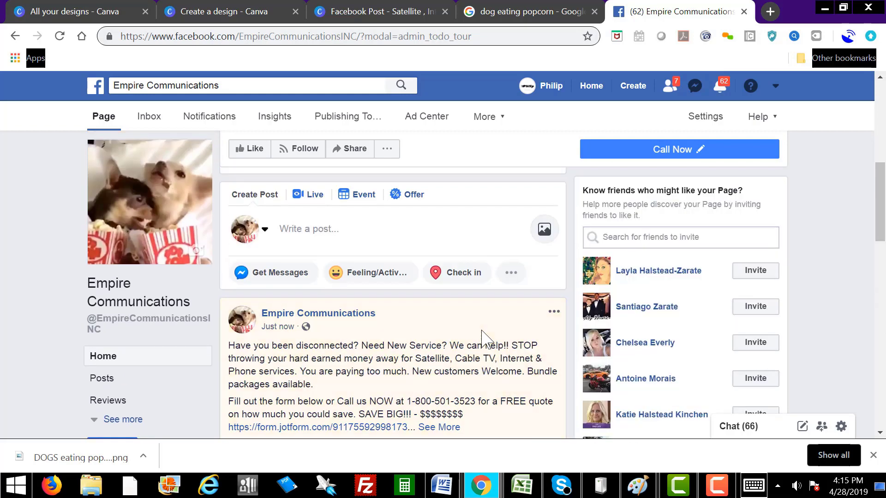
pyautogui.scroll(-2, 482, 337)
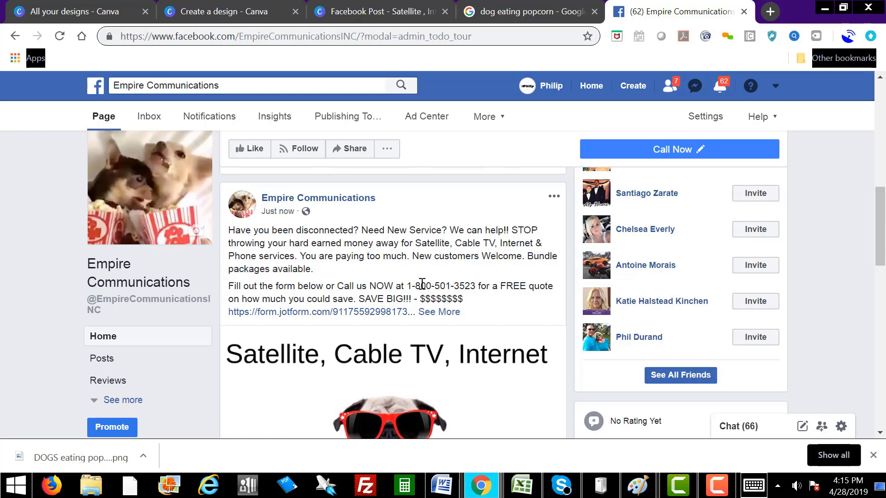
pyautogui.scroll(-3, 479, 288)
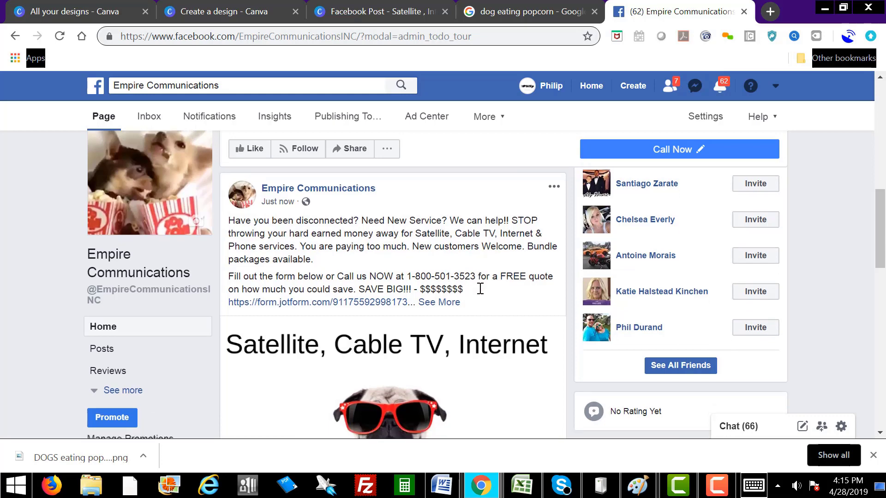
pyautogui.scroll(3, 483, 240)
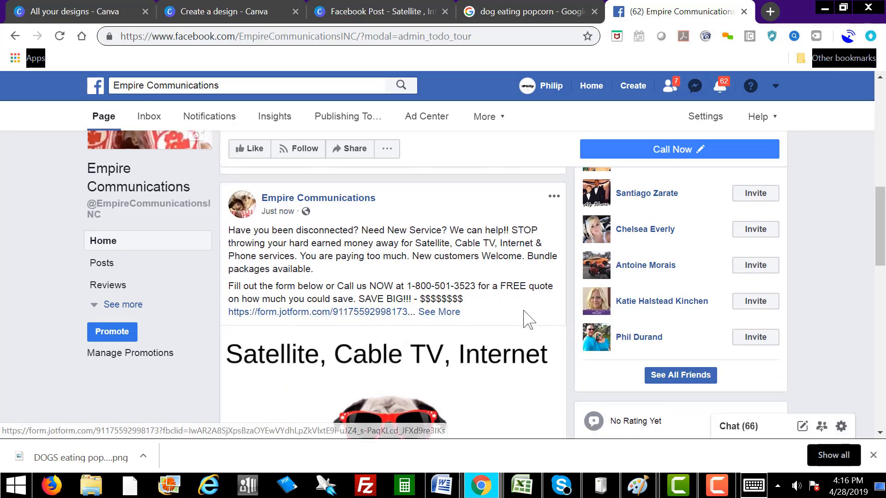
# Step: Expand the published post with See More and review its full caption down to Boost Post
pyautogui.click(451, 313)
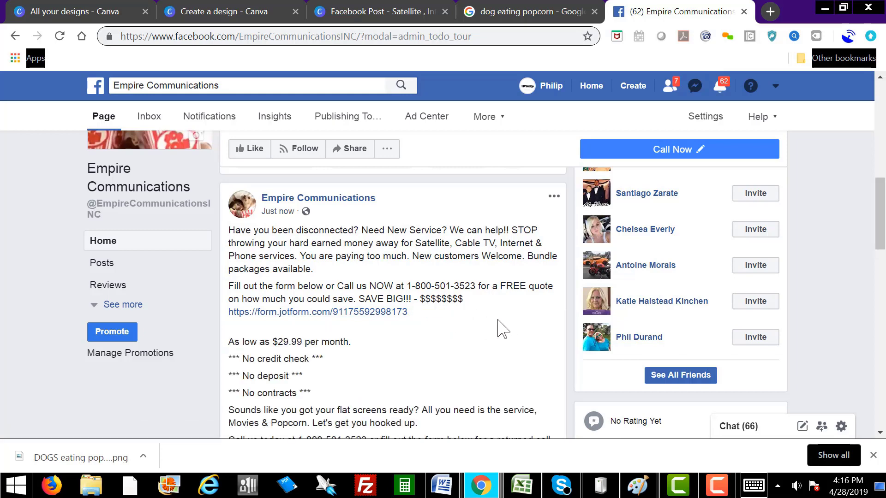
pyautogui.scroll(-2, 504, 328)
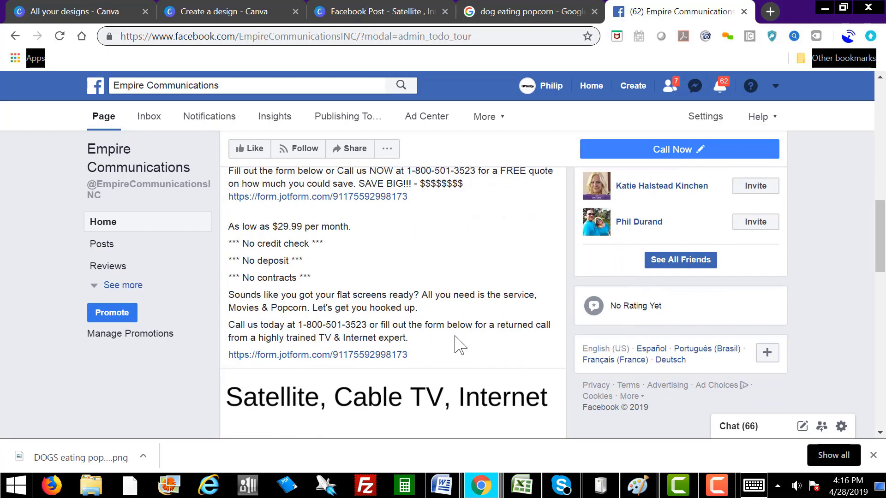
pyautogui.scroll(2, 485, 344)
pyautogui.scroll(-6, 450, 318)
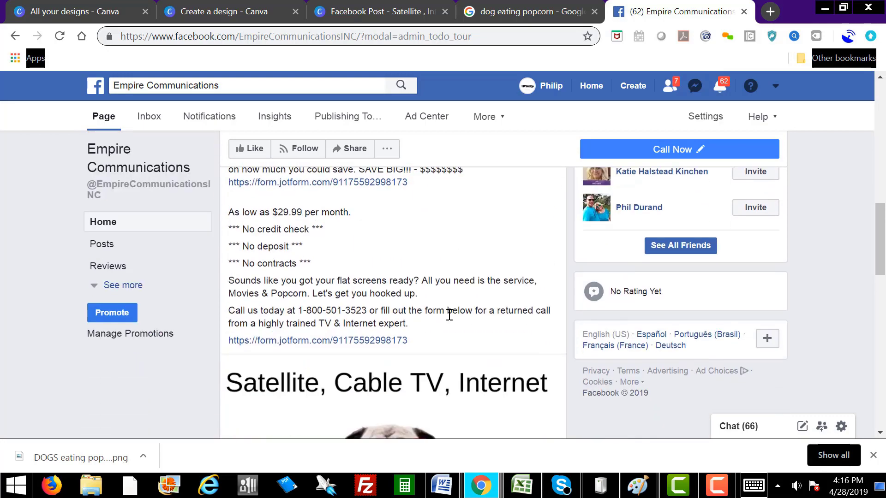
pyautogui.scroll(-2, 499, 316)
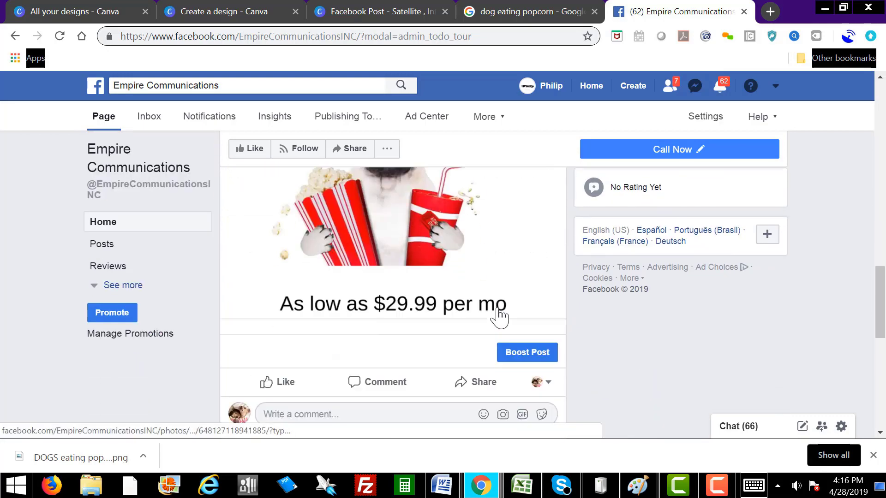
pyautogui.scroll(4, 480, 281)
pyautogui.scroll(4, 479, 279)
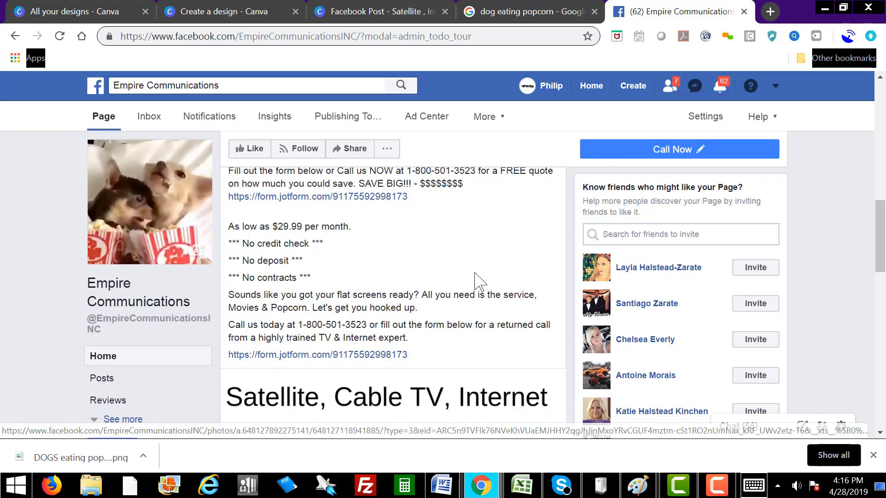
pyautogui.scroll(2, 477, 279)
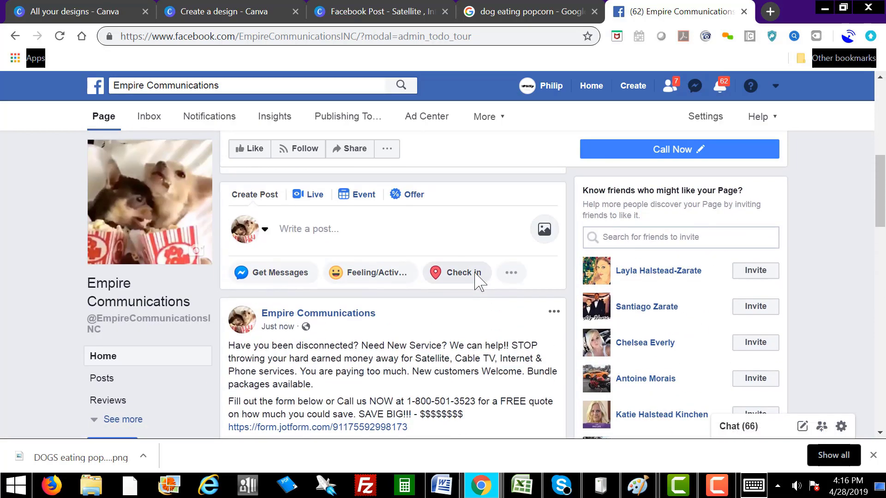
pyautogui.scroll(-2, 478, 279)
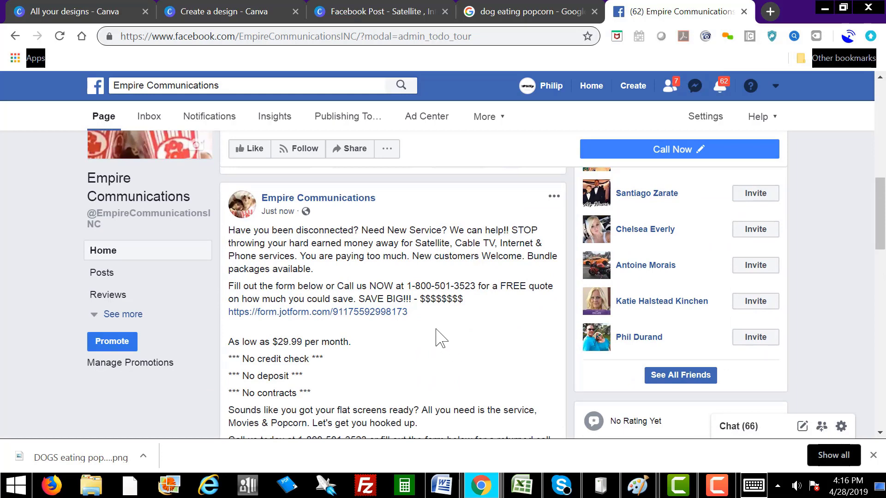
pyautogui.scroll(-10, 438, 338)
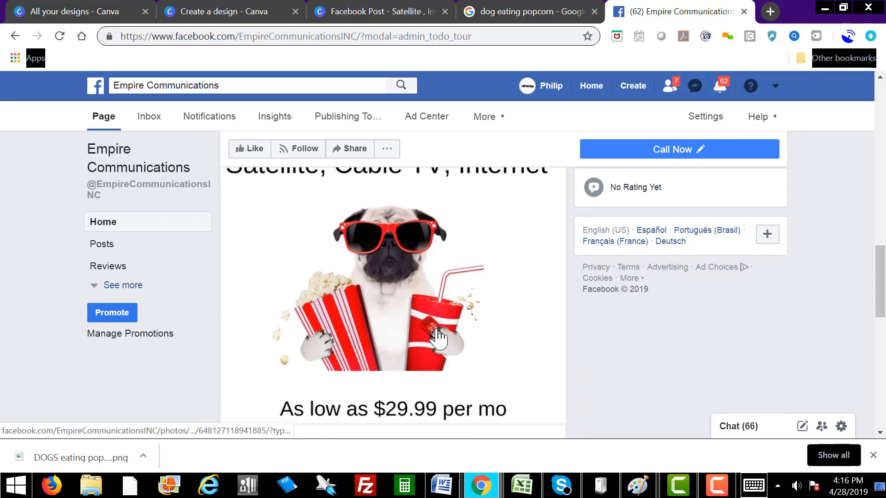
pyautogui.scroll(-3, 438, 338)
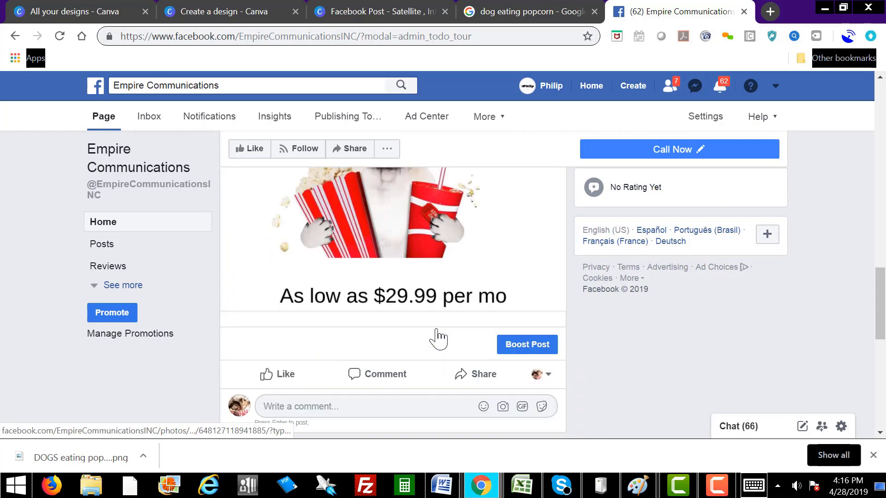
# Step: Open the Boost Post setup for the published promo post
pyautogui.click(527, 349)
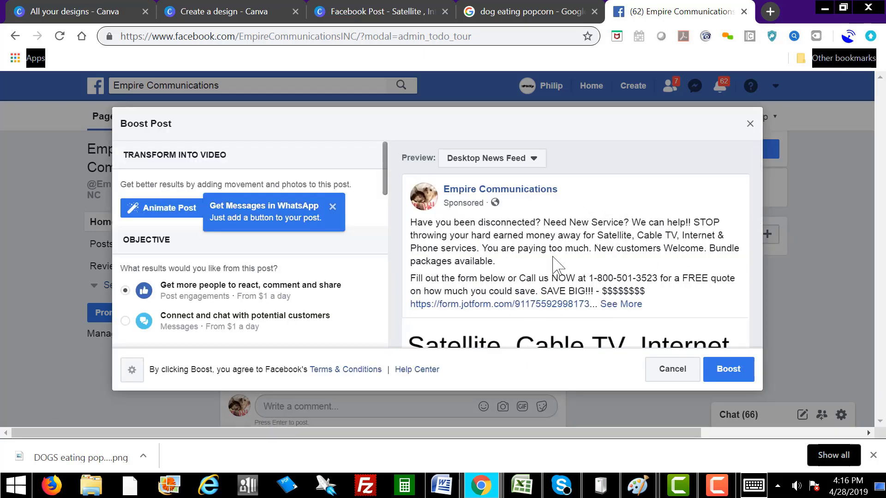
pyautogui.scroll(-8, 557, 265)
pyautogui.scroll(8, 584, 274)
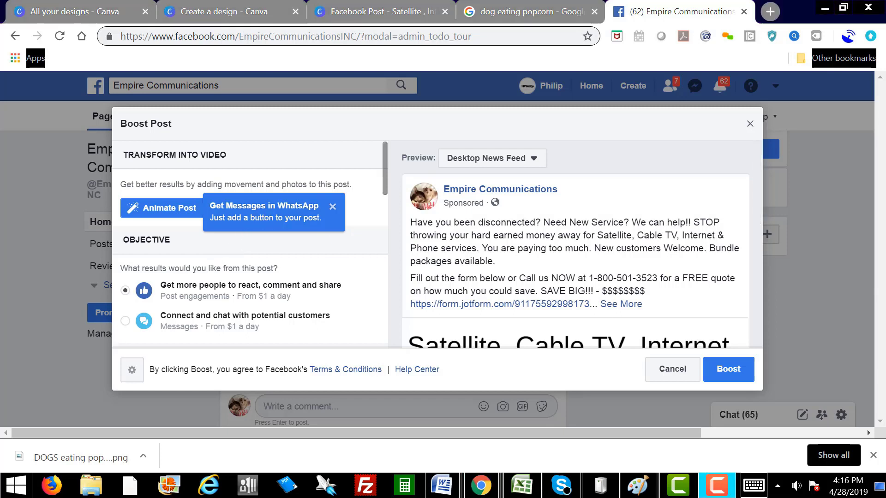
pyautogui.scroll(-4, 249, 244)
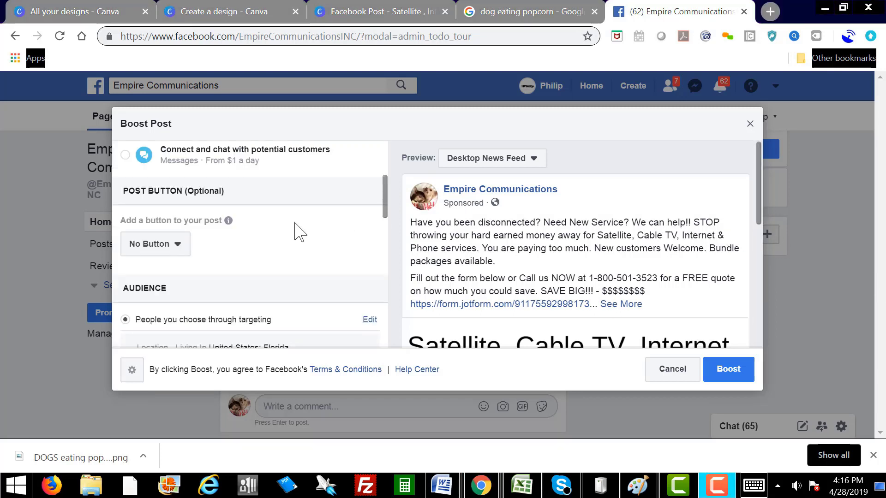
# Step: Add a Learn More button whose destination is the pasted JotForm link
pyautogui.click(179, 245)
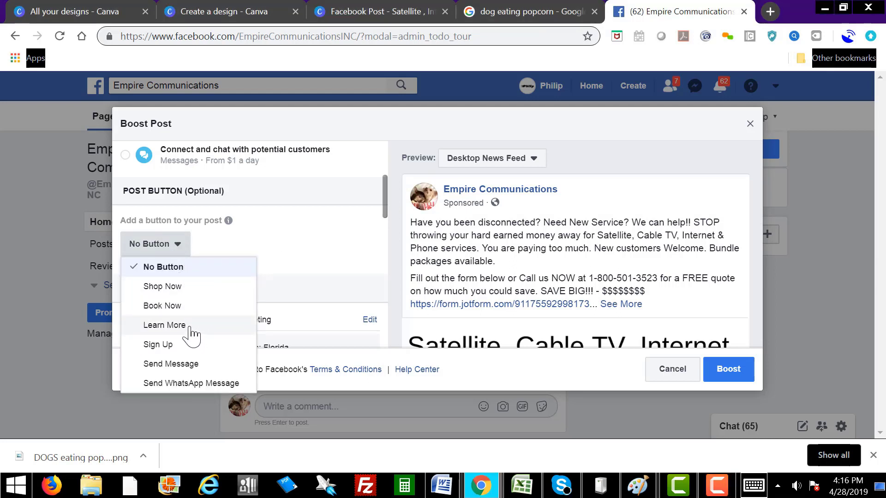
pyautogui.click(164, 325)
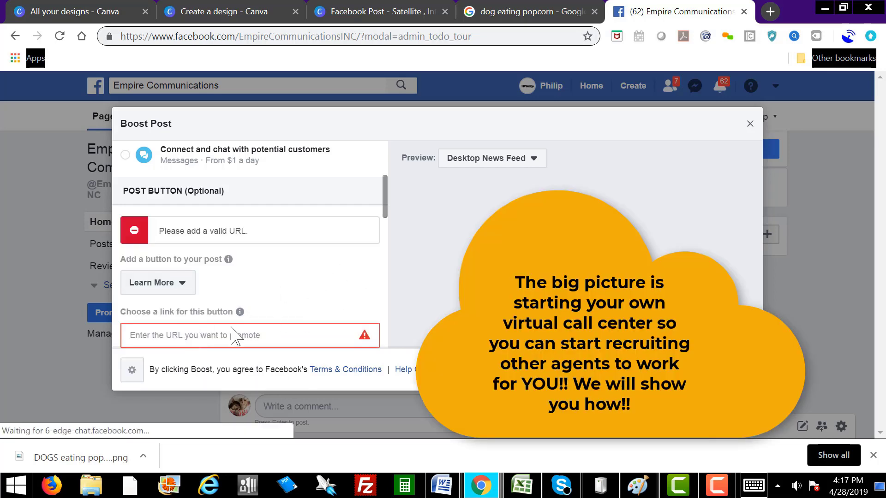
pyautogui.click(185, 335)
pyautogui.rightClick(185, 335)
pyautogui.click(239, 227)
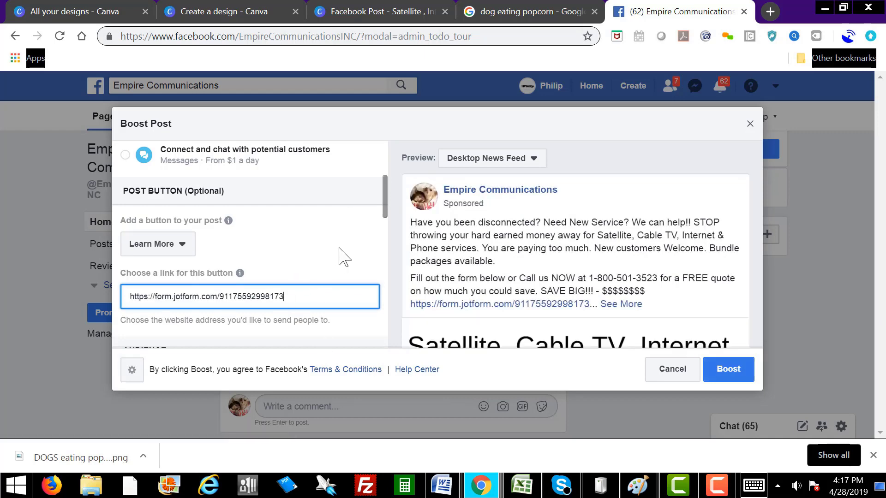
pyautogui.scroll(-3, 343, 257)
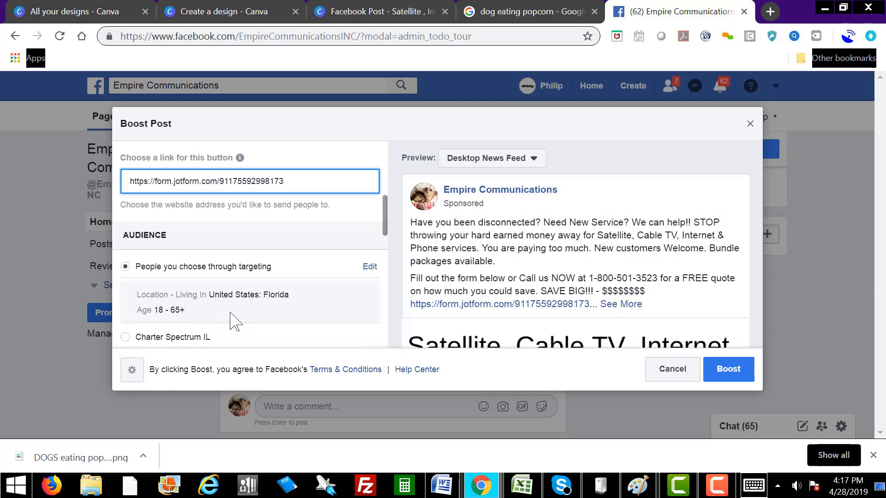
# Step: Set the boost's total budget to $5.00 USD
pyautogui.scroll(-3, 243, 317)
pyautogui.scroll(-5, 270, 304)
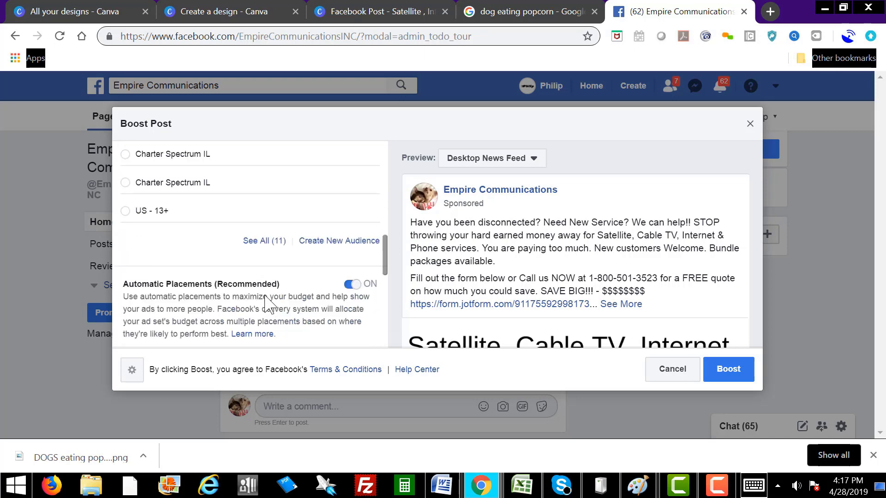
pyautogui.scroll(-3, 270, 297)
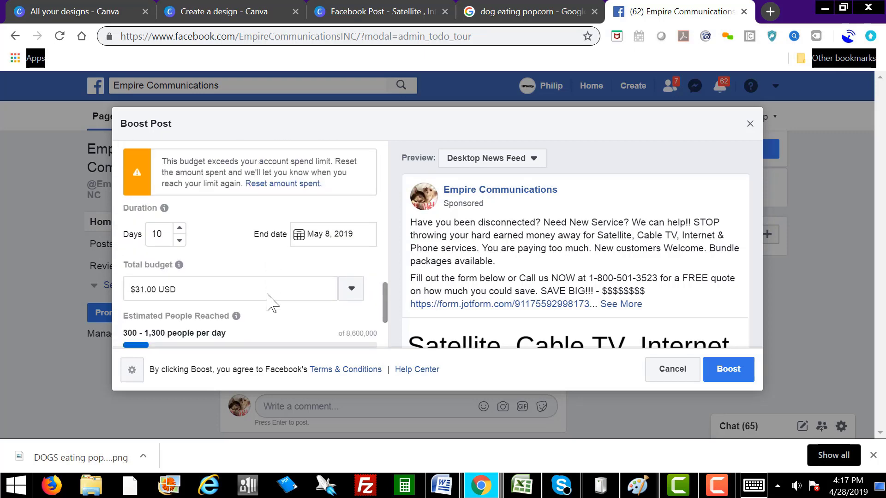
pyautogui.scroll(-3, 273, 302)
pyautogui.scroll(3, 267, 295)
pyautogui.click(351, 290)
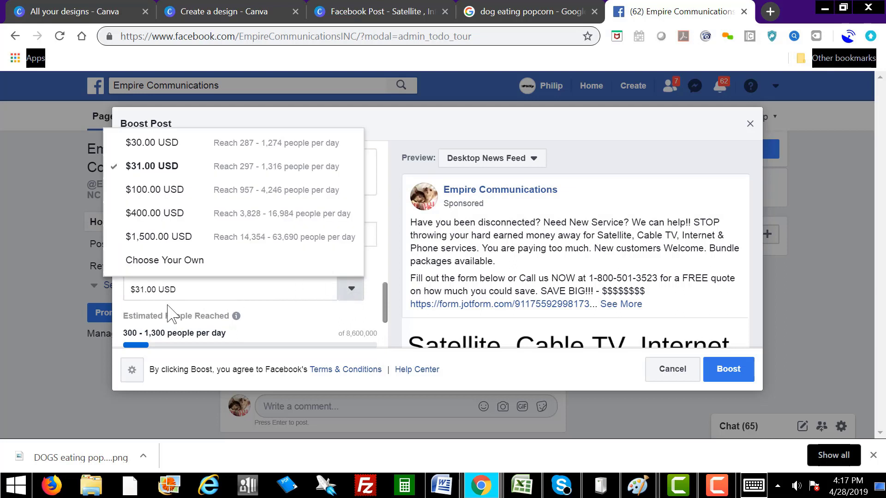
pyautogui.click(182, 289)
pyautogui.write('5.00')
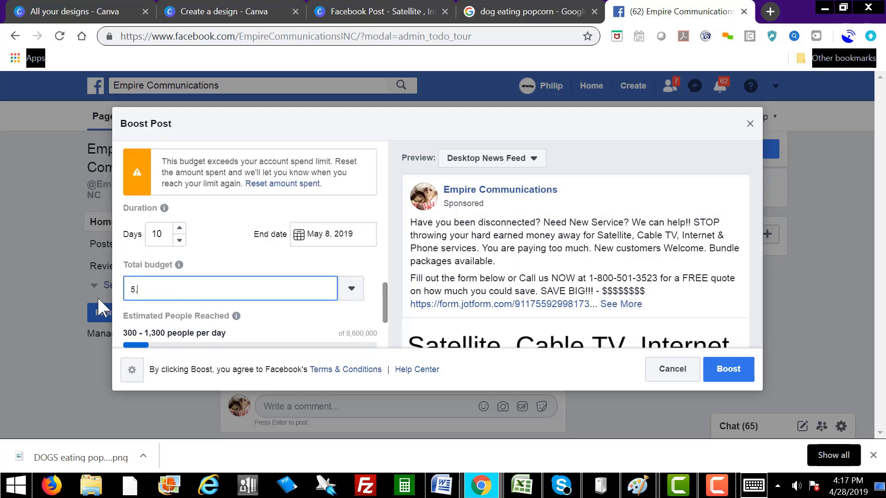
pyautogui.click(267, 262)
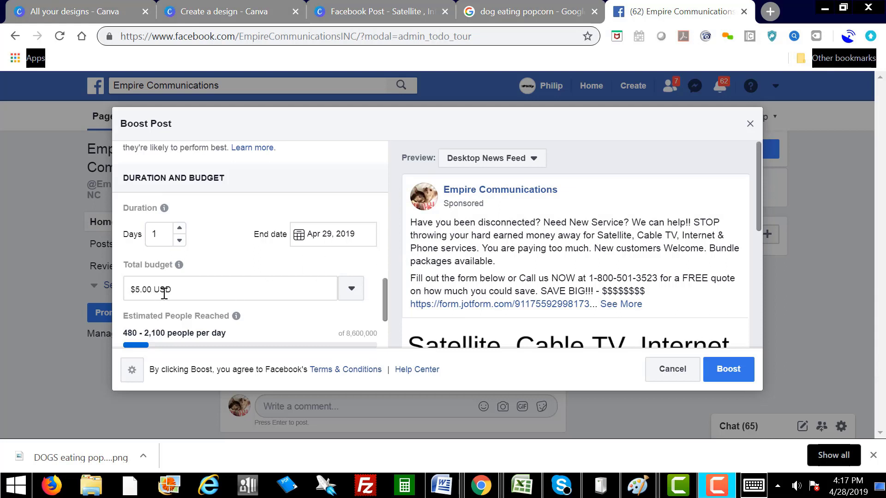
# Step: Set the boost duration to 1 day, ending Apr 29, 2019
pyautogui.click(179, 229)
pyautogui.click(179, 229)
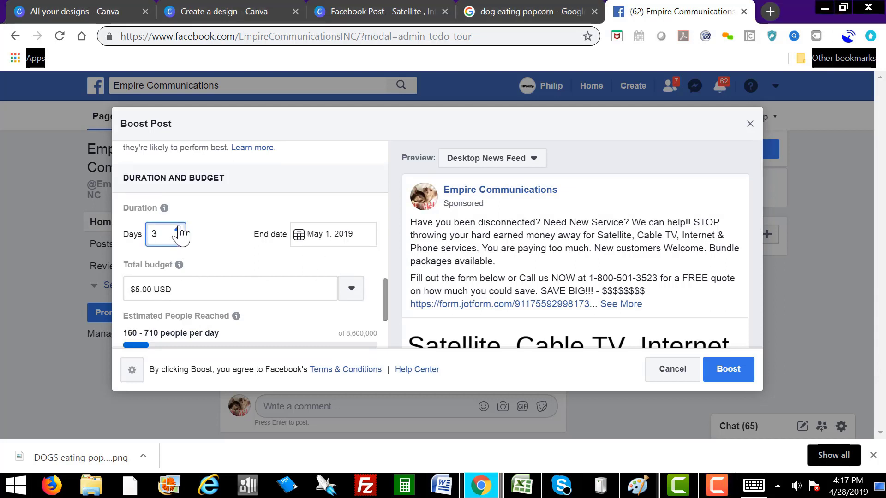
pyautogui.click(179, 226)
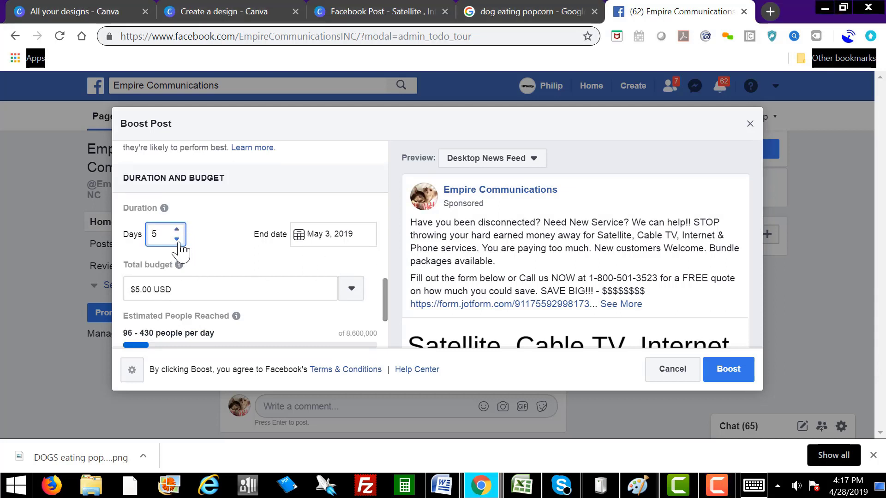
pyautogui.click(179, 243)
pyautogui.click(179, 242)
pyautogui.click(177, 239)
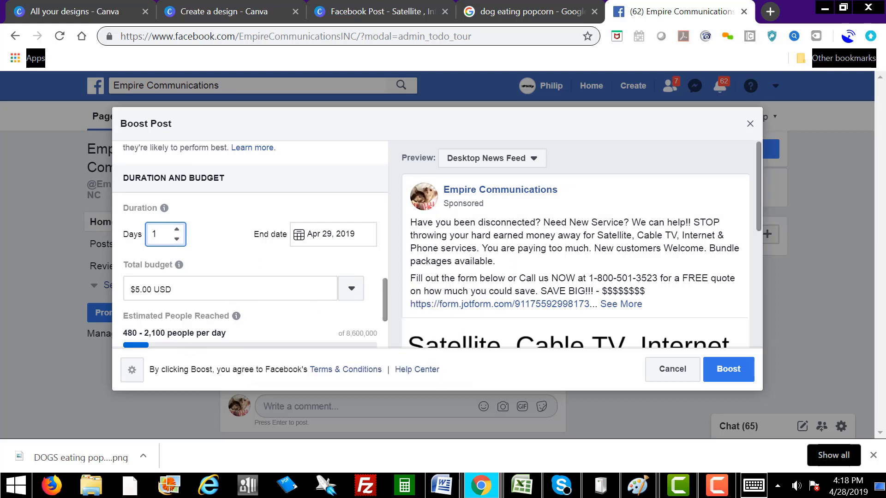
pyautogui.scroll(-1, 383, 305)
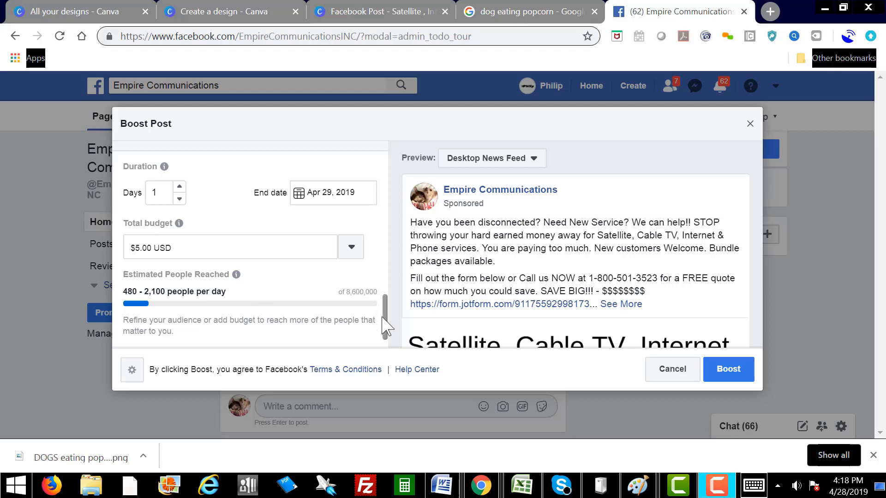
pyautogui.scroll(1, 387, 316)
pyautogui.moveTo(388, 307); pyautogui.dragTo(391, 239)
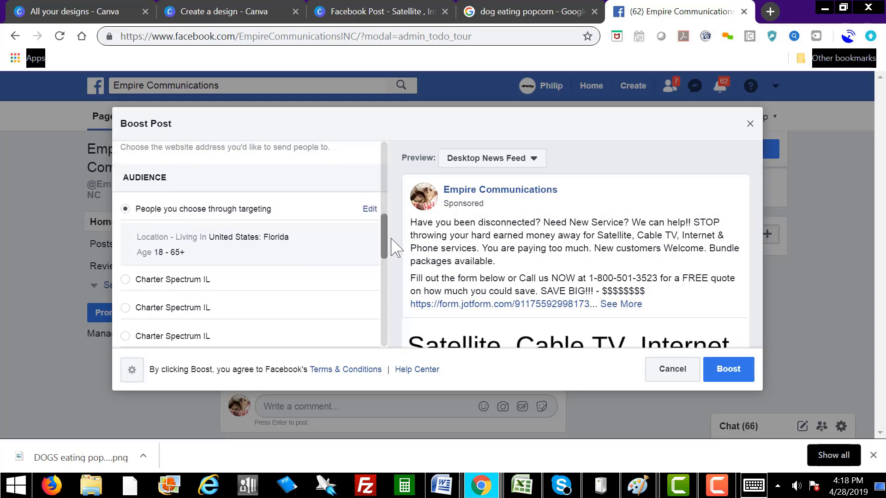
# Step: Edit the boost audience and remove Florida from its locations
pyautogui.click(369, 209)
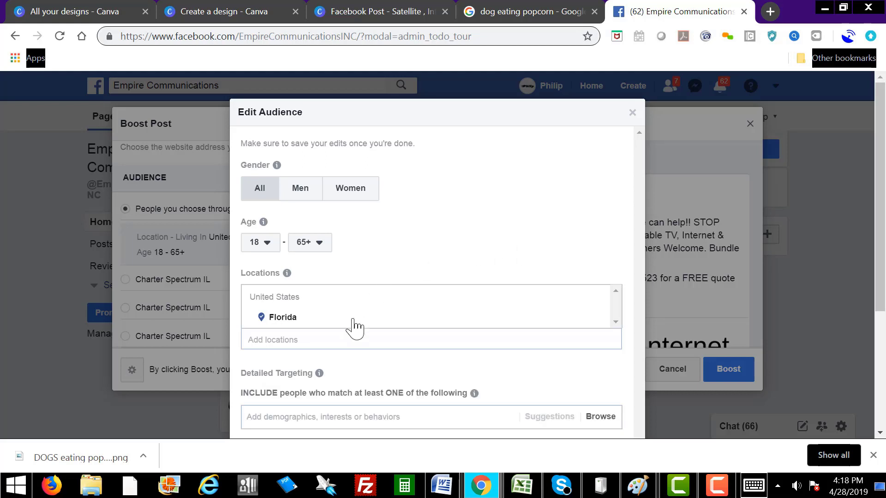
pyautogui.click(597, 318)
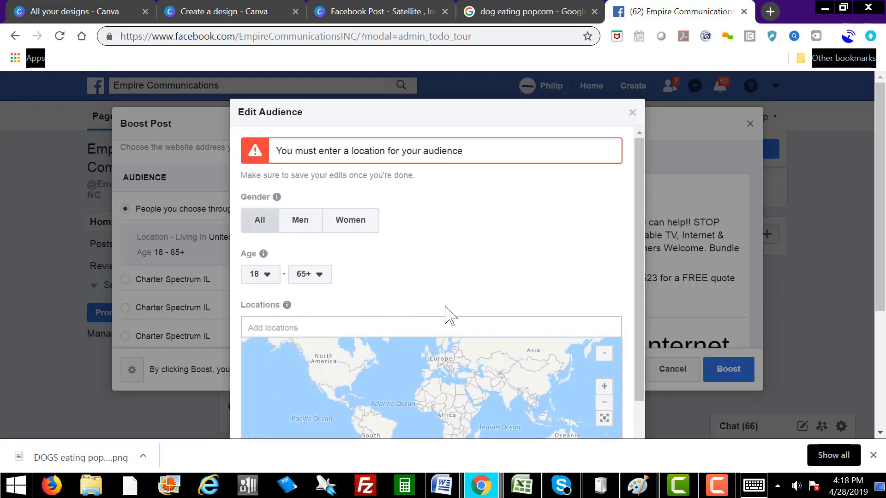
pyautogui.moveTo(637, 276); pyautogui.dragTo(636, 308)
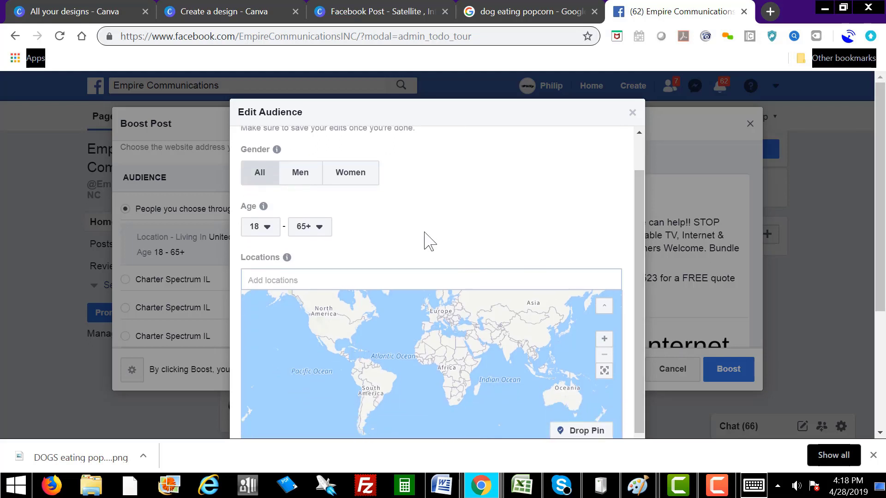
# Step: Add California, United States as the audience's target location
pyautogui.click(305, 280)
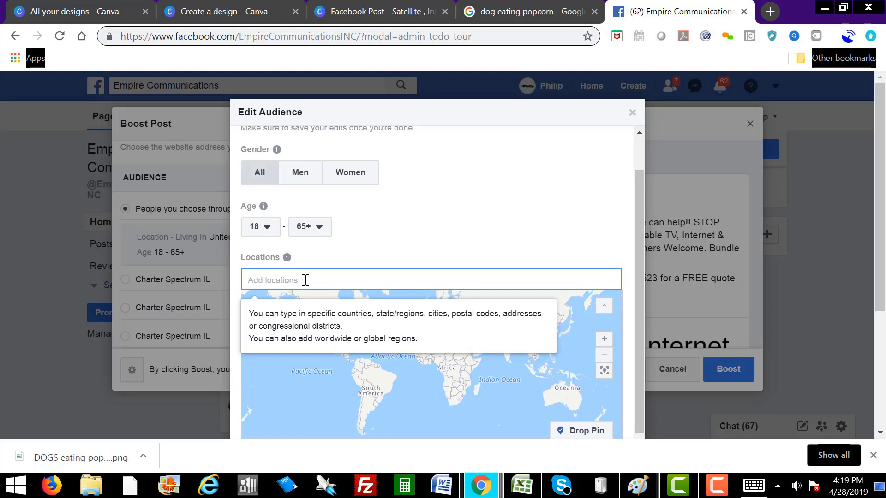
pyautogui.write('C')
pyautogui.press('BackSpace')
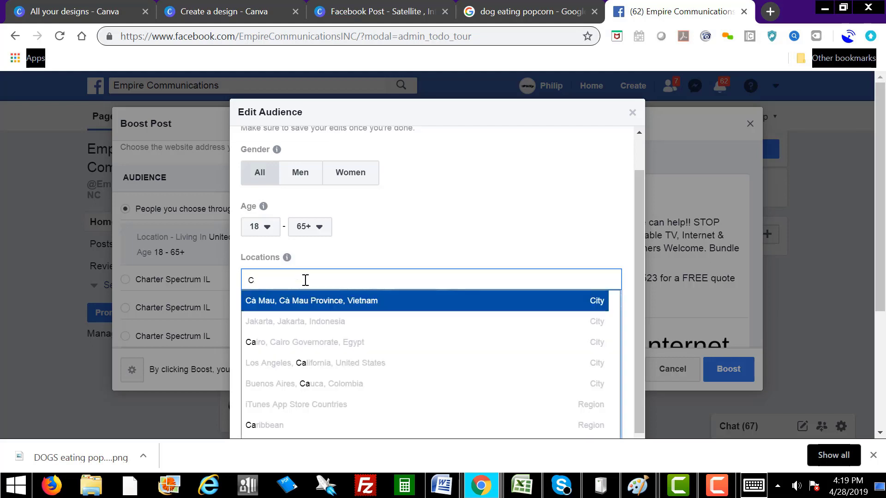
pyautogui.write('ali')
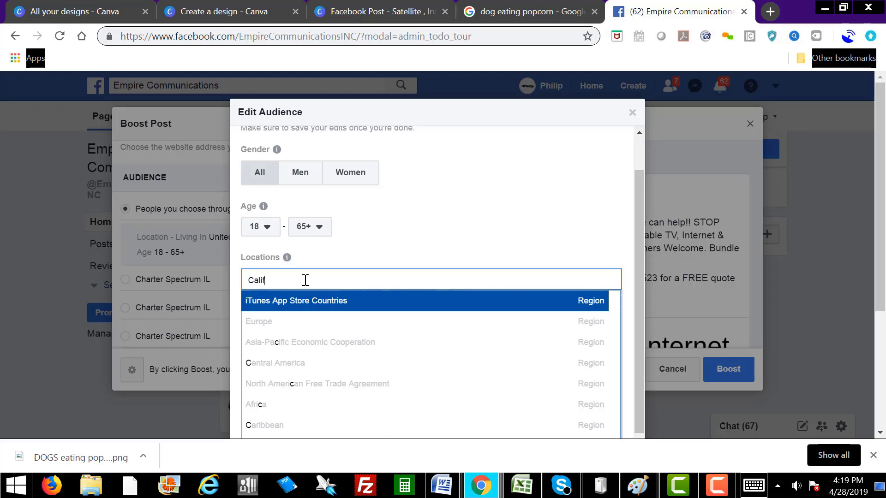
pyautogui.write('f')
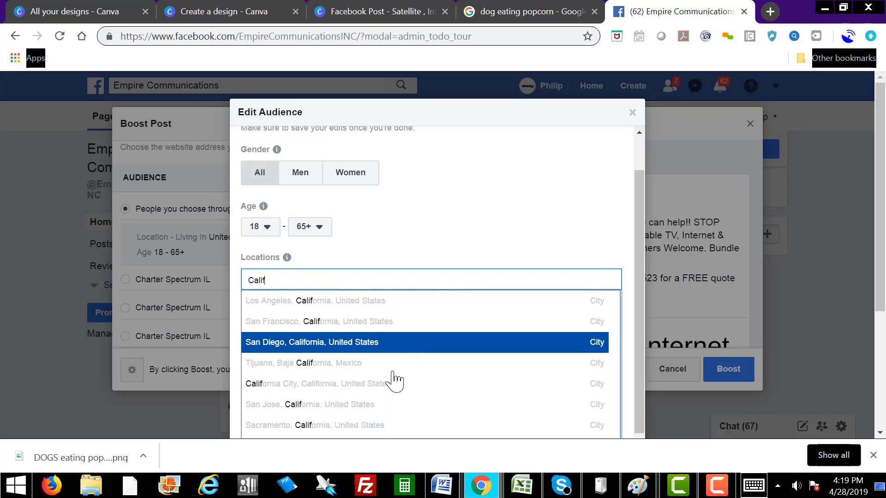
pyautogui.scroll(-2, 438, 388)
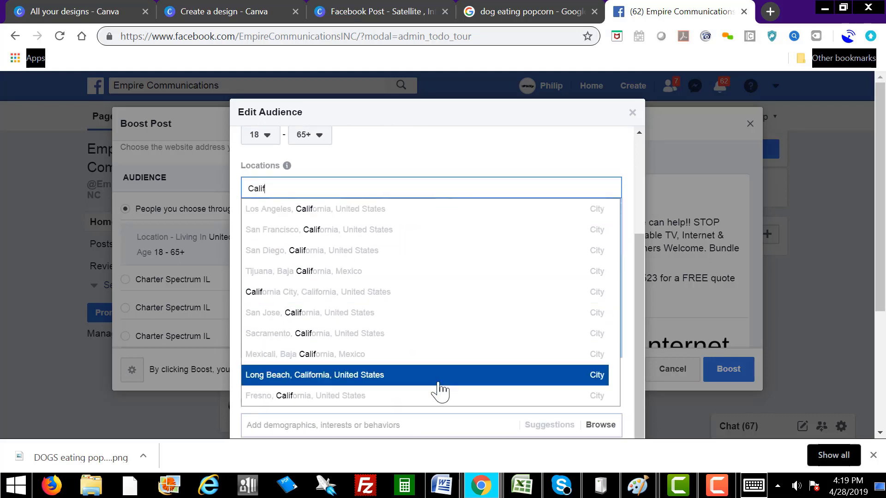
pyautogui.scroll(3, 297, 362)
pyautogui.doubleClick(280, 327)
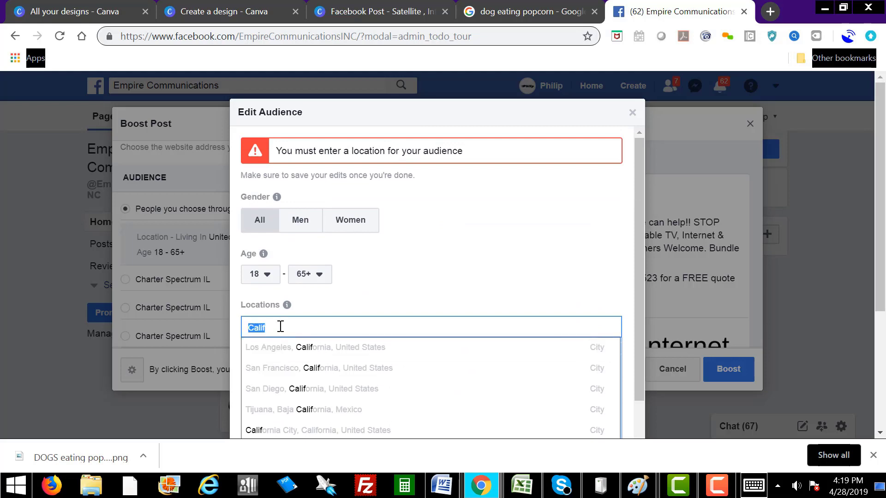
pyautogui.click(280, 326)
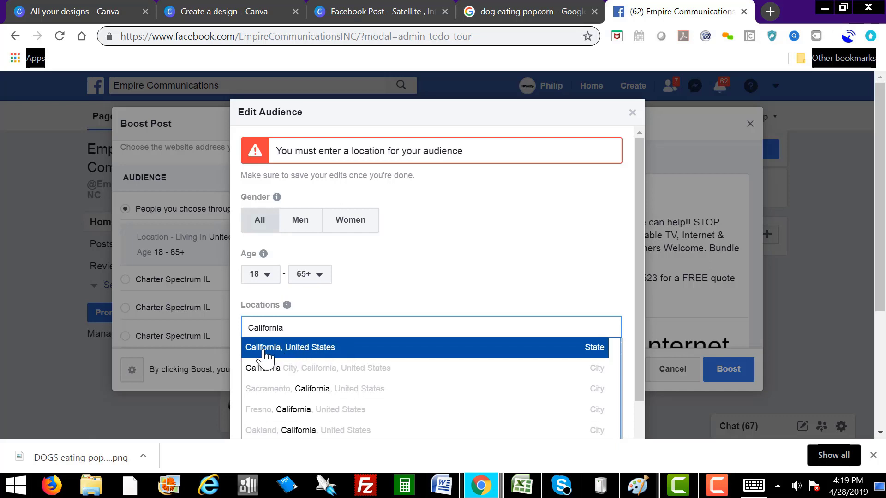
pyautogui.click(332, 353)
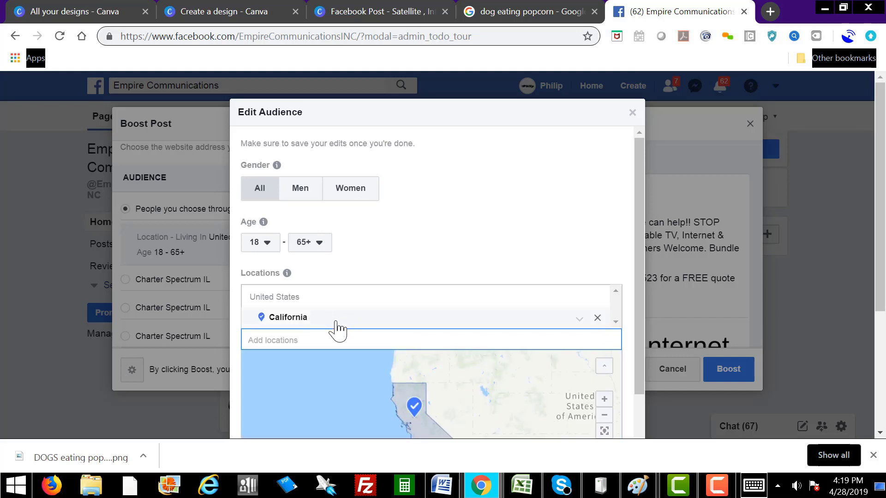
pyautogui.scroll(-2, 480, 354)
pyautogui.scroll(-1, 477, 354)
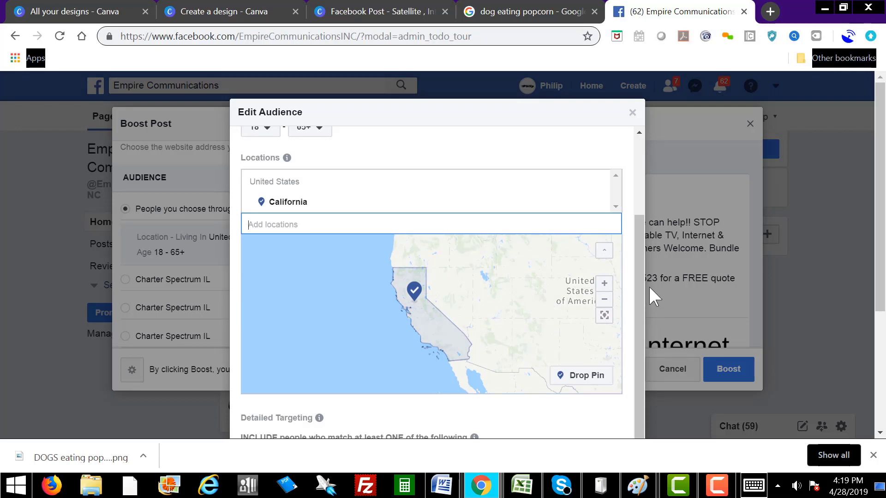
pyautogui.moveTo(638, 305); pyautogui.dragTo(637, 204)
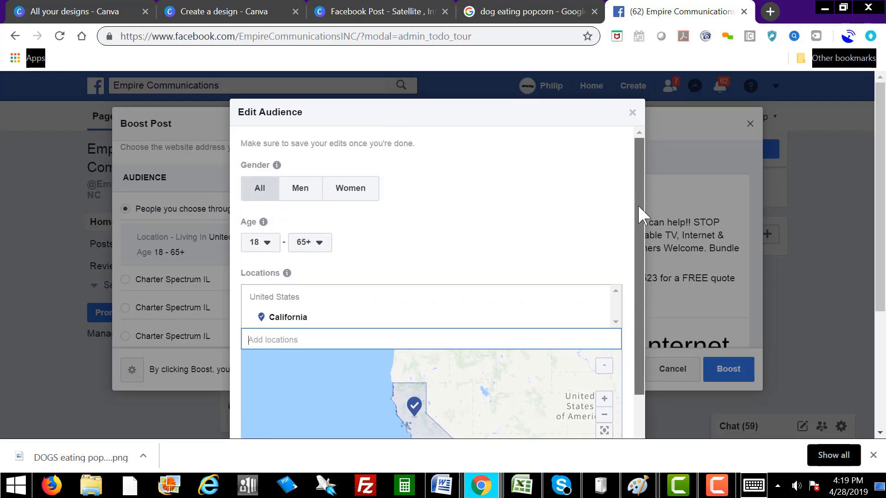
pyautogui.scroll(-3, 810, 211)
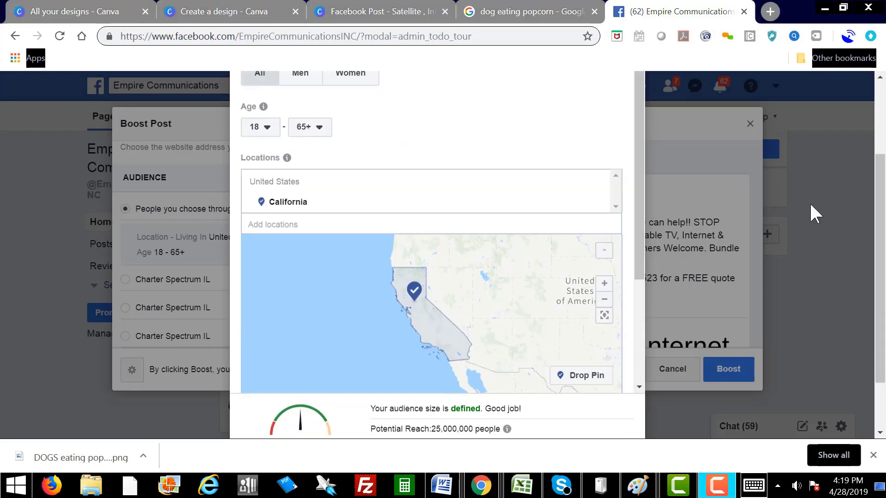
pyautogui.moveTo(638, 218); pyautogui.dragTo(637, 335)
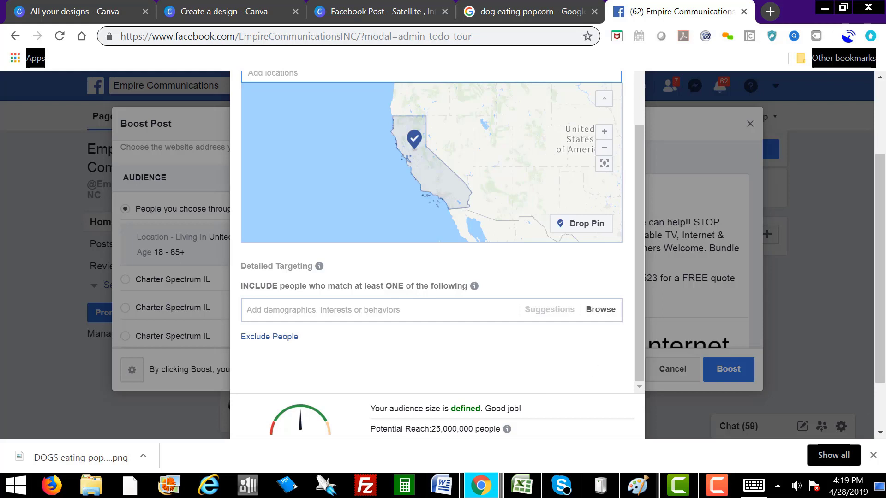
# Step: Paste the DirecTV, Dish Network, Netflix interest list into detailed targeting and save the audience
pyautogui.click(717, 485)
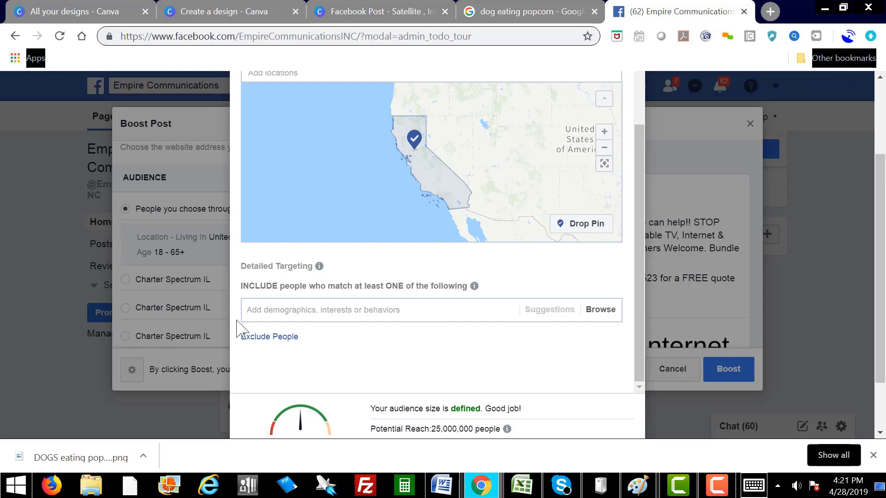
pyautogui.rightClick(271, 310)
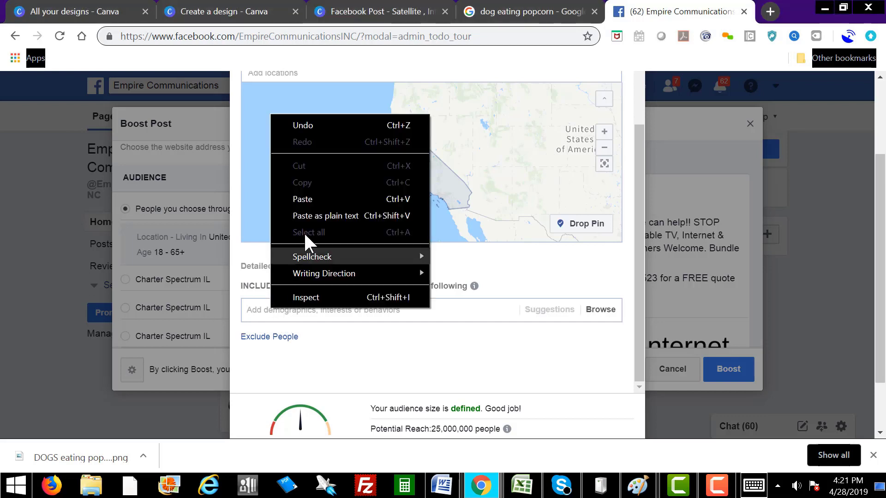
pyautogui.click(304, 199)
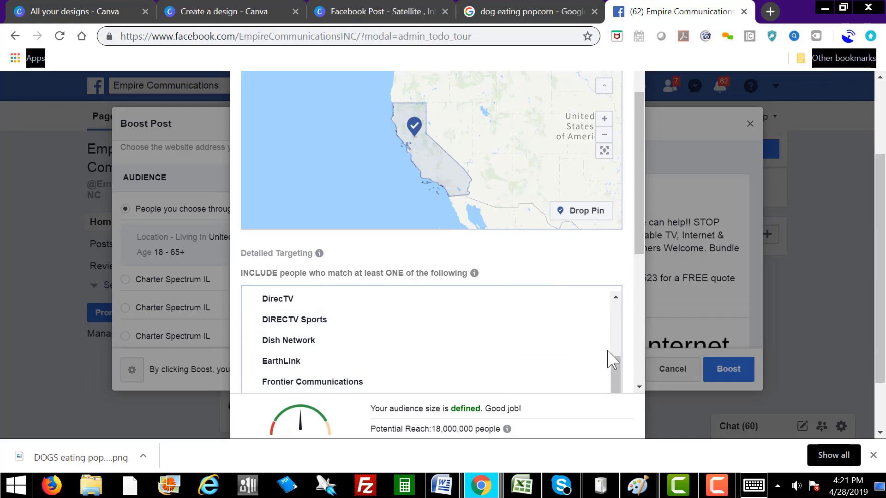
pyautogui.moveTo(615, 358); pyautogui.dragTo(619, 404)
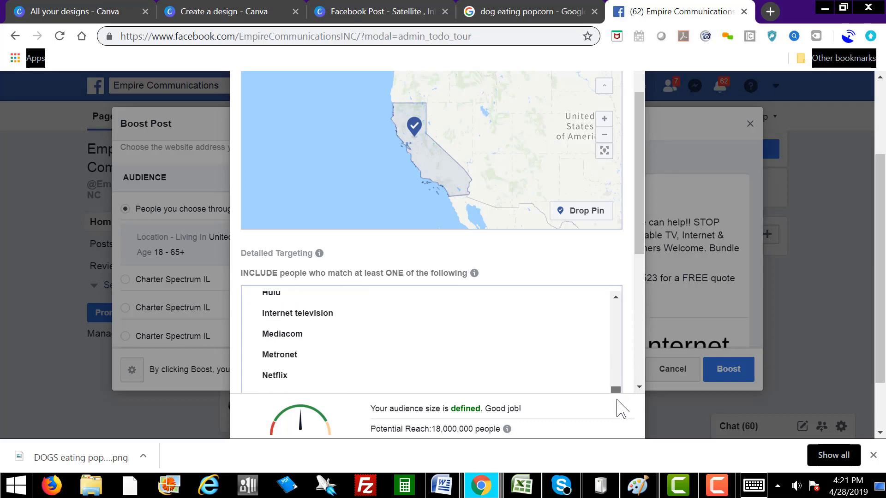
pyautogui.moveTo(496, 355)
pyautogui.scroll(-4, 592, 347)
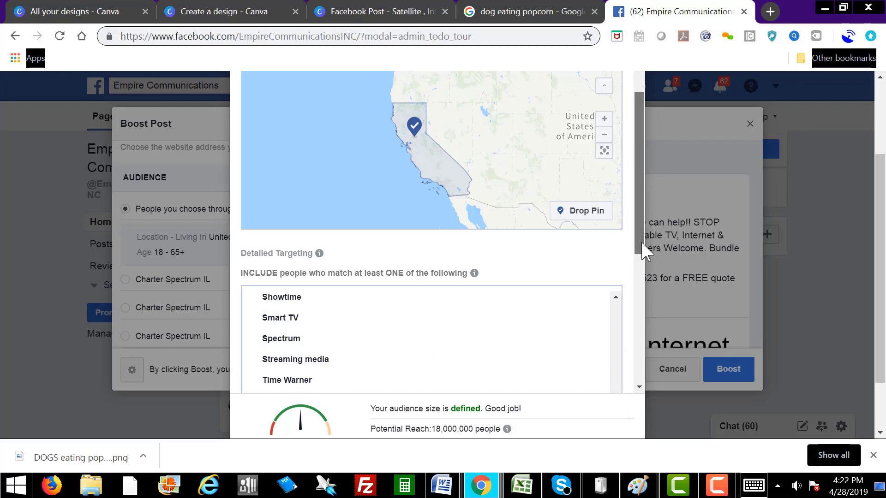
pyautogui.moveTo(640, 240); pyautogui.dragTo(636, 375)
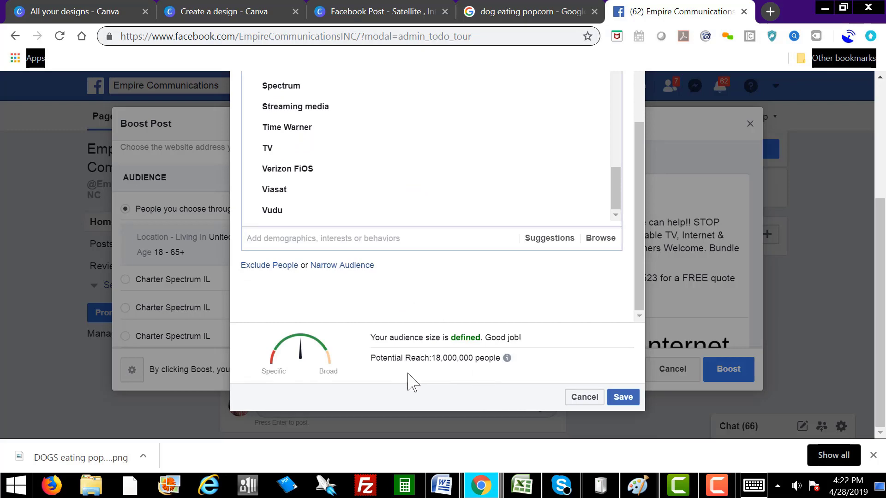
pyautogui.click(622, 398)
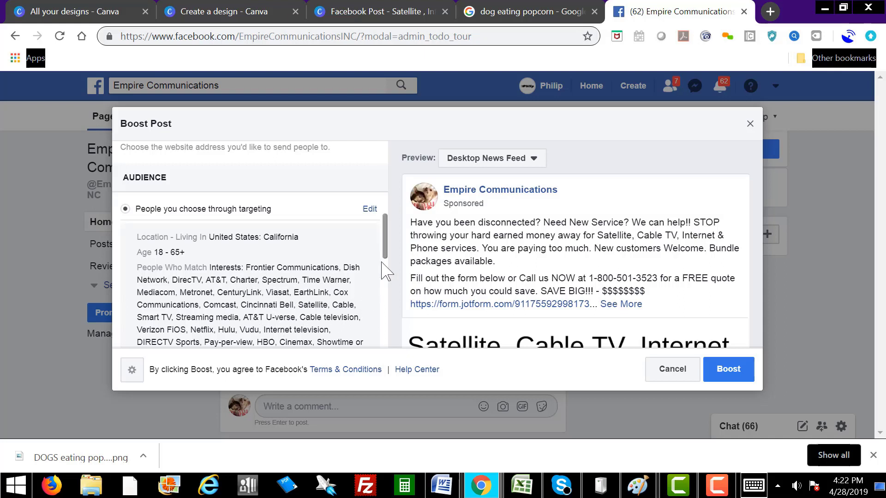
# Step: Review the $5.00 one-day boost settings and submit the Boost
pyautogui.moveTo(386, 237); pyautogui.dragTo(382, 336)
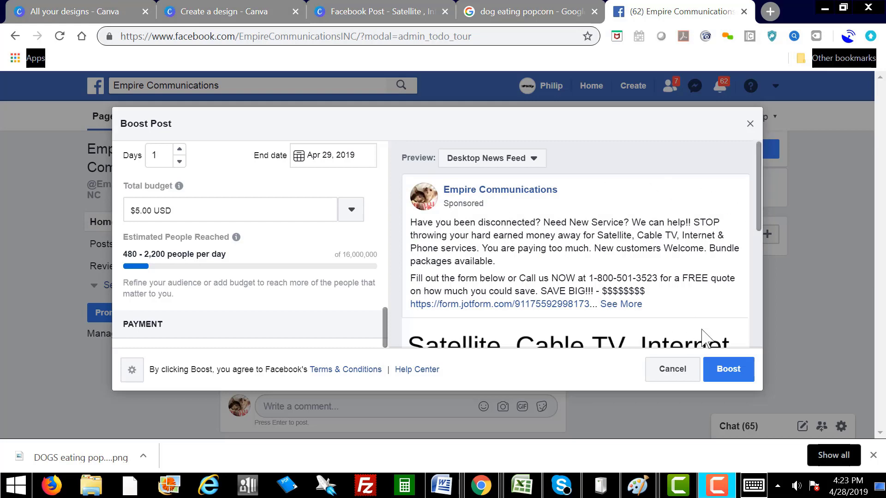
pyautogui.click(732, 377)
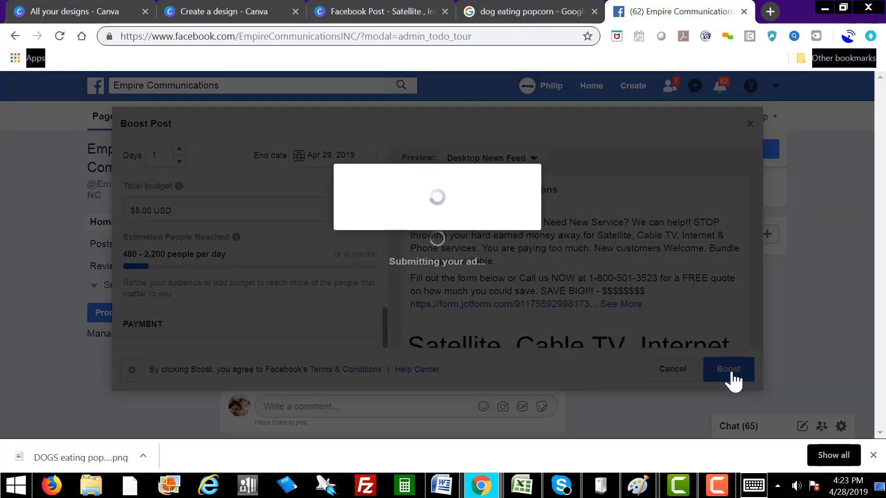